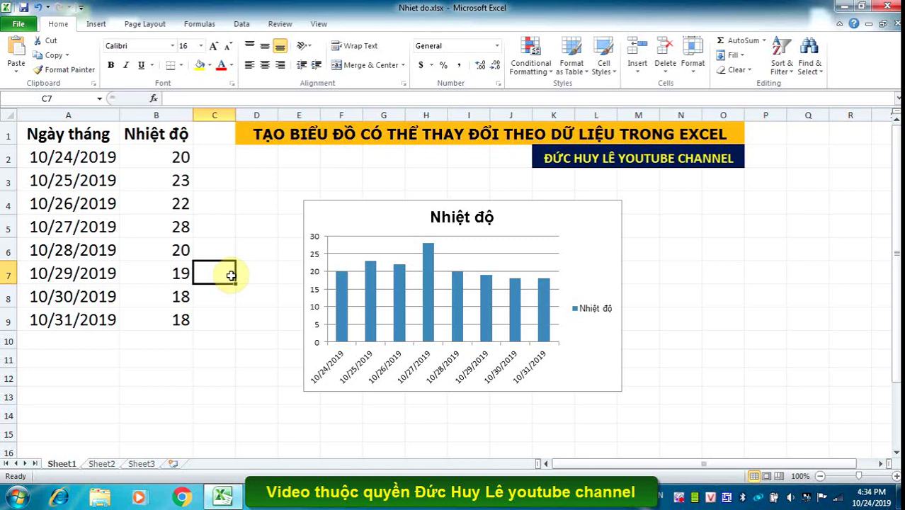
Change the 10/31/2019 temperature in B9 to 12.
click(183, 330)
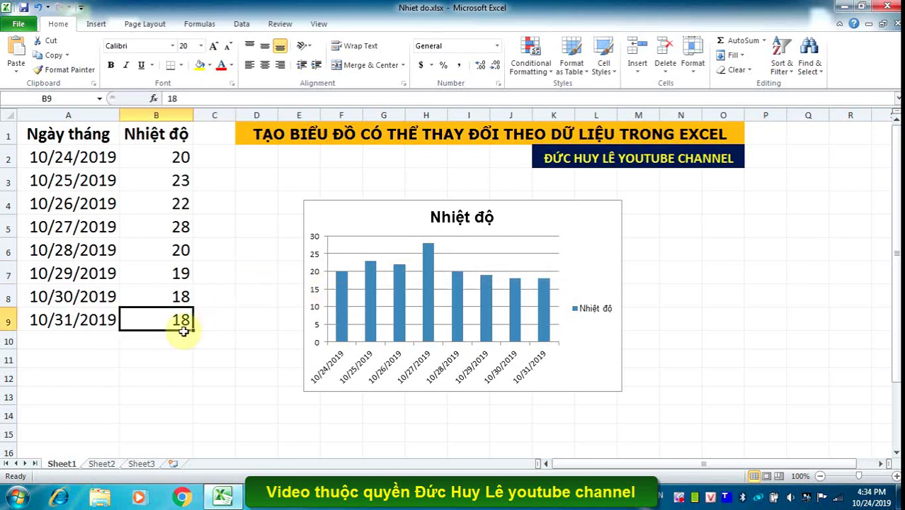
text(12)
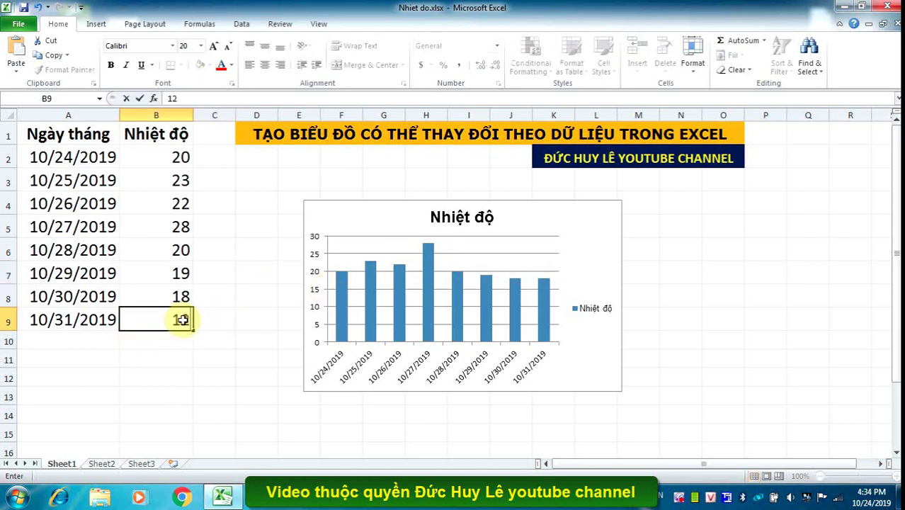
click(255, 354)
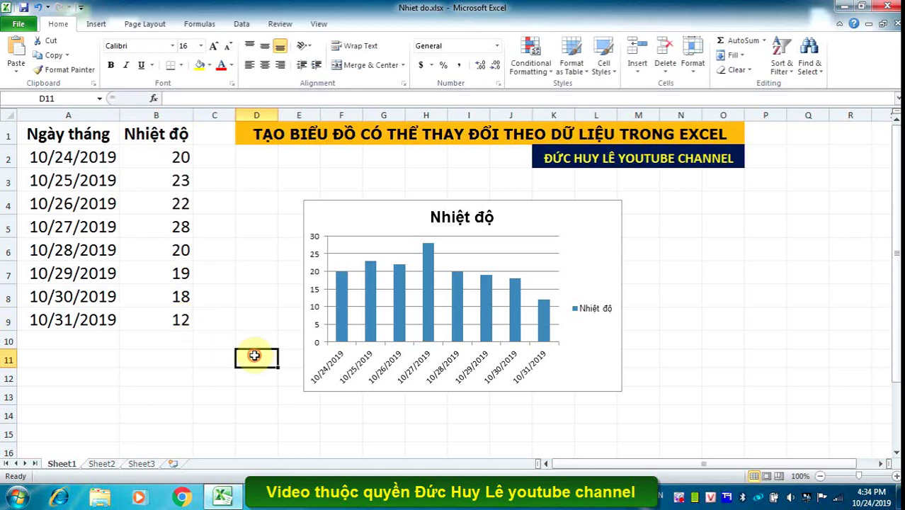
Add a new row with date 11/1/2019 and temperature 32 in A10:B10, then check the chart's new bar.
click(104, 342)
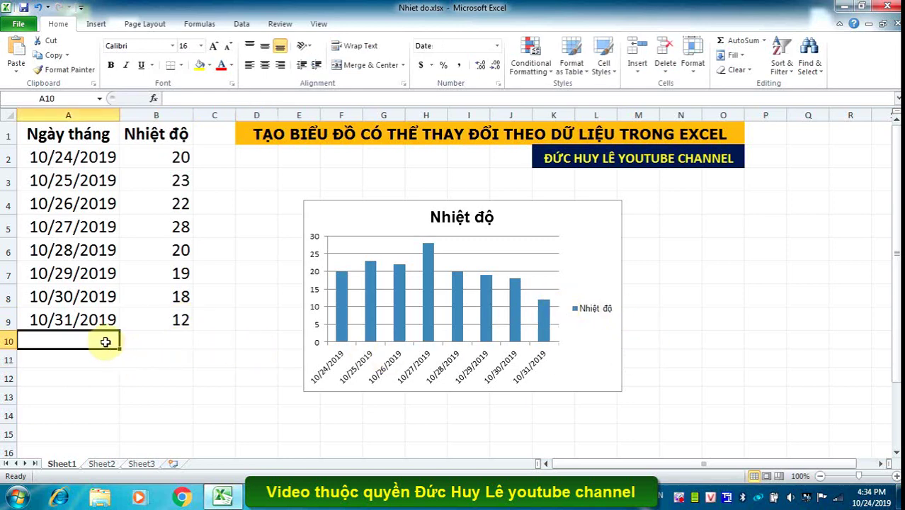
text(11/)
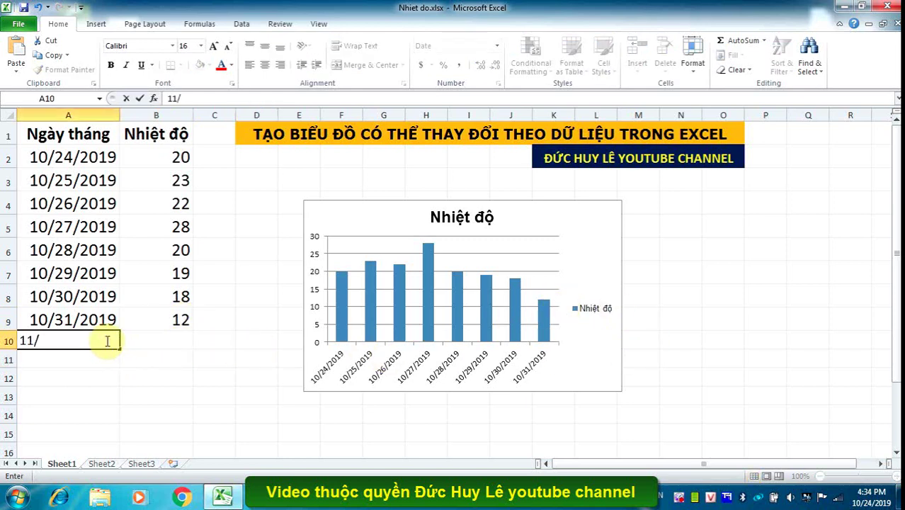
text(1/2019)
key(Return)
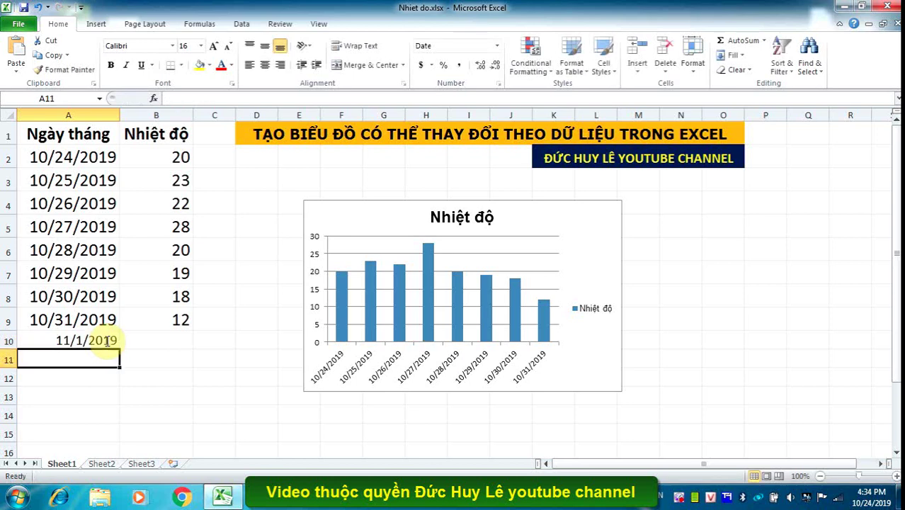
click(131, 340)
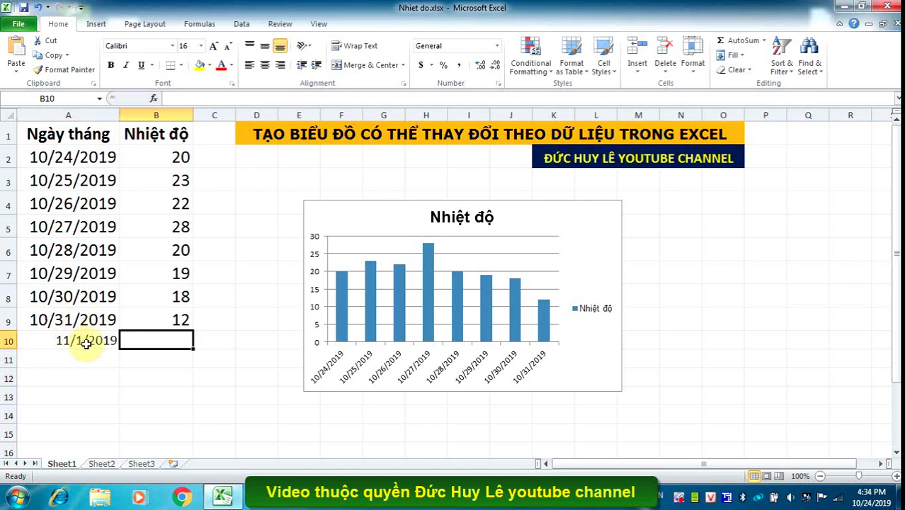
text(32)
click(206, 375)
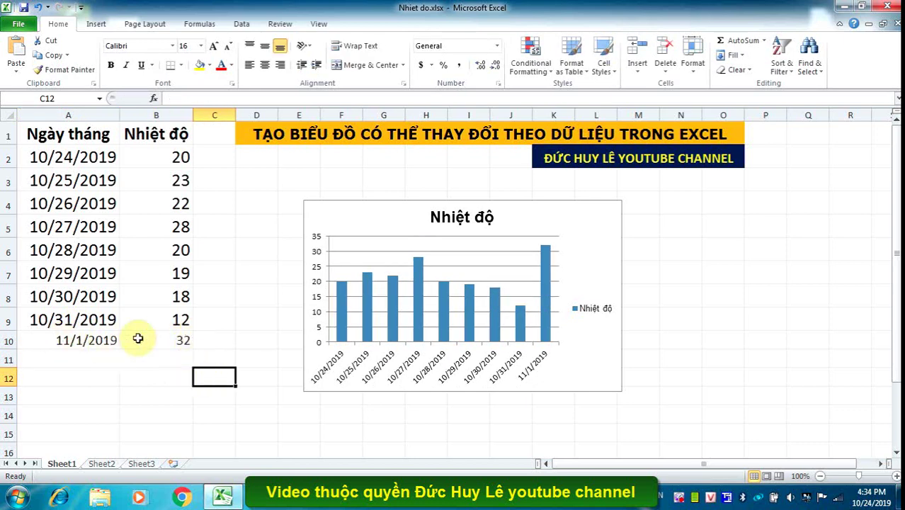
mouse_move(547, 274)
click(543, 424)
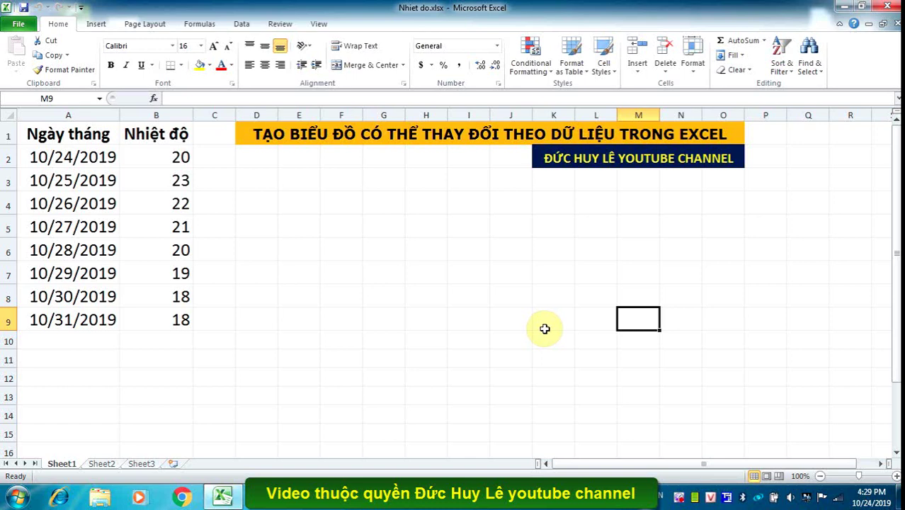
Show the Formulas ribbon with its defined-name tools.
click(195, 26)
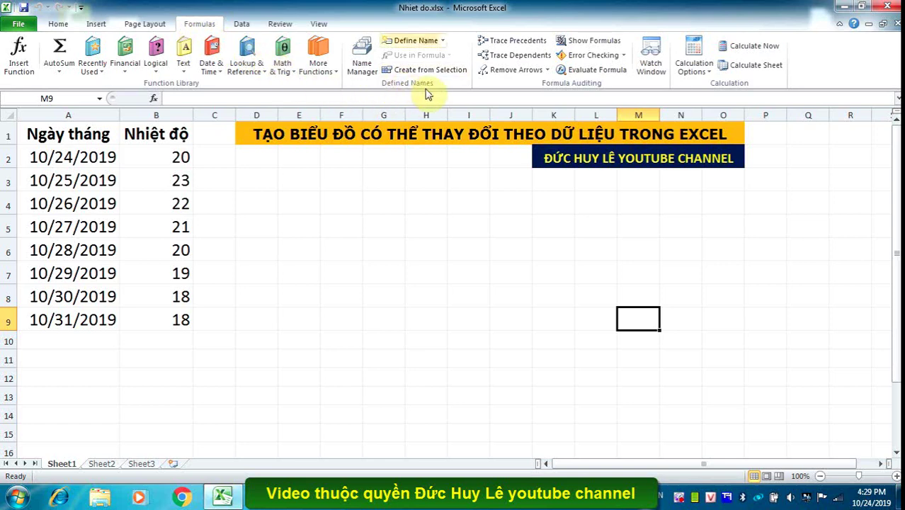
Start a new name Ngay_thang and replace its reference with the beginning of =OFFSET(.
click(415, 41)
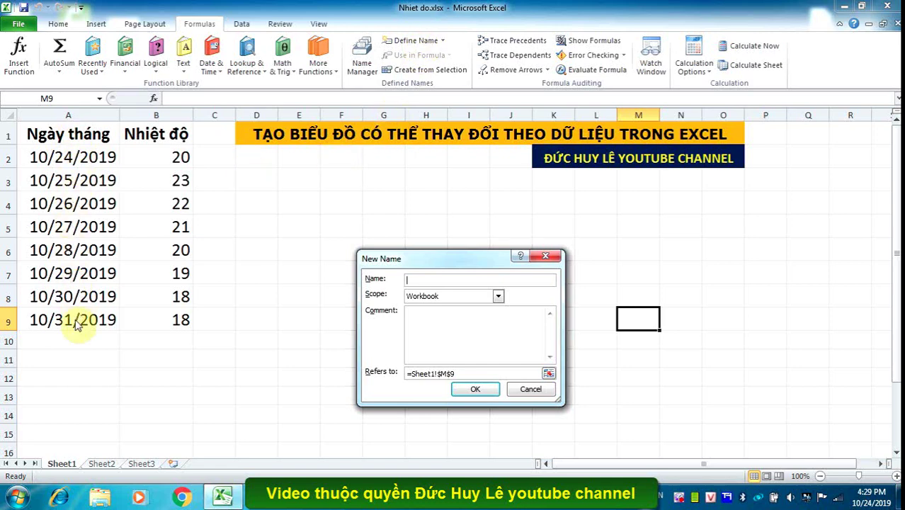
text(Ngay_thang)
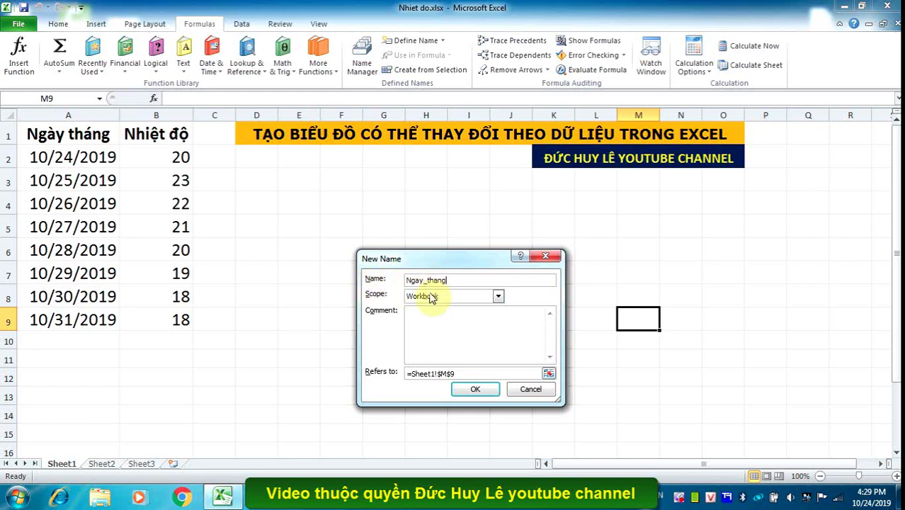
drag(406, 374, 469, 374)
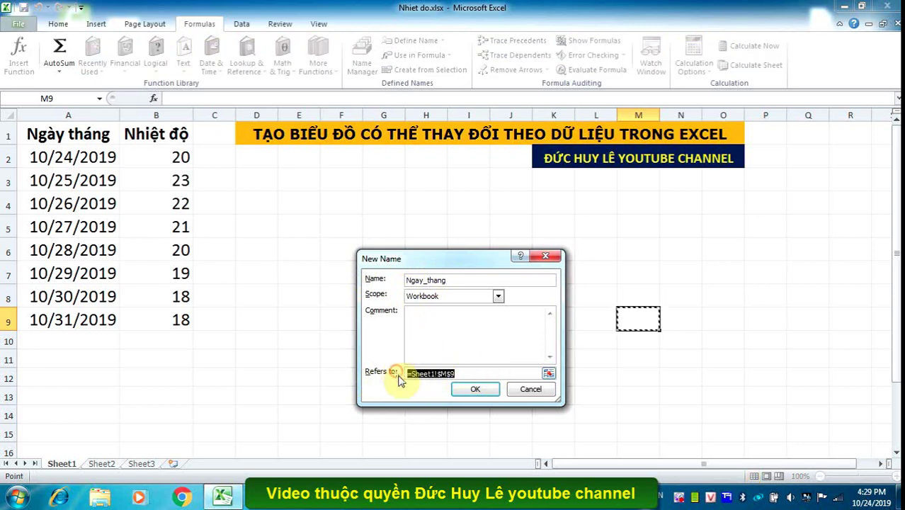
text(=)
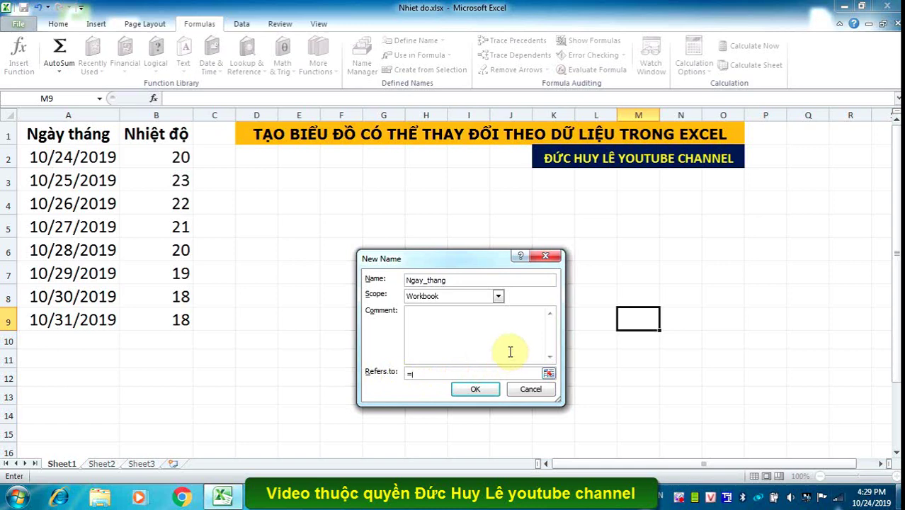
text(O)
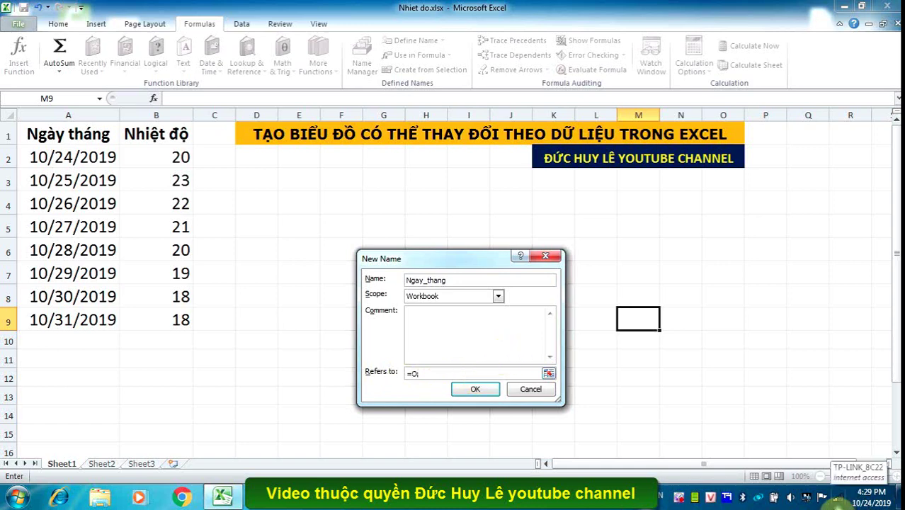
text(FFSET)
text(()
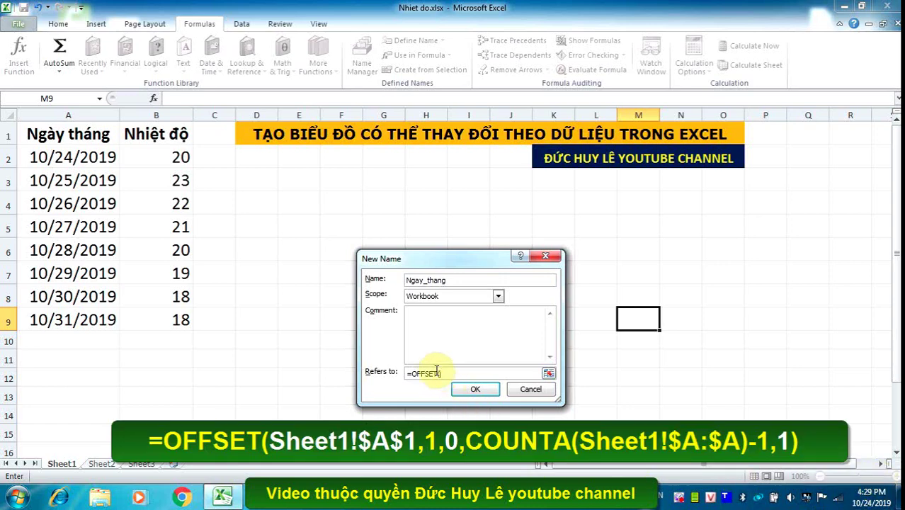
Complete Ngay_thang as =OFFSET(Sheet1!$A$1,1,0,COUNTA(Sheet1!$A:$A)-1,1) and save the name.
click(72, 136)
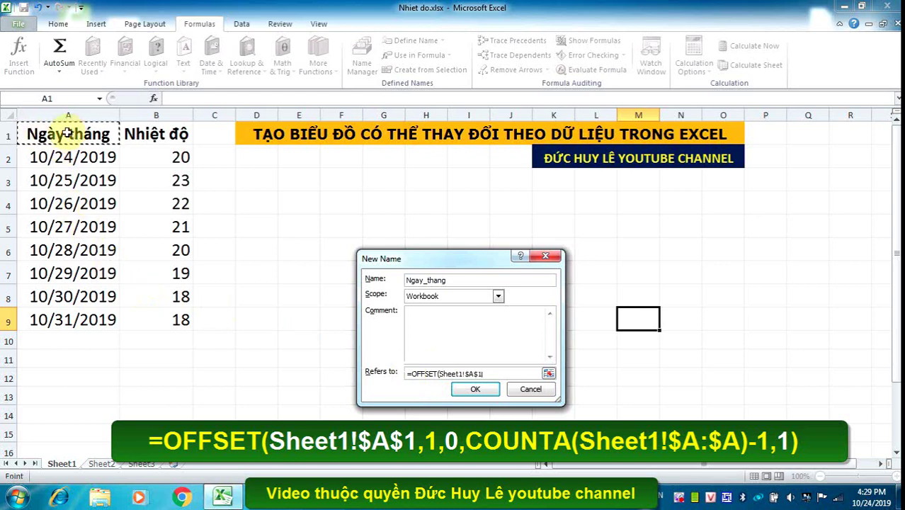
click(480, 373)
text(,)
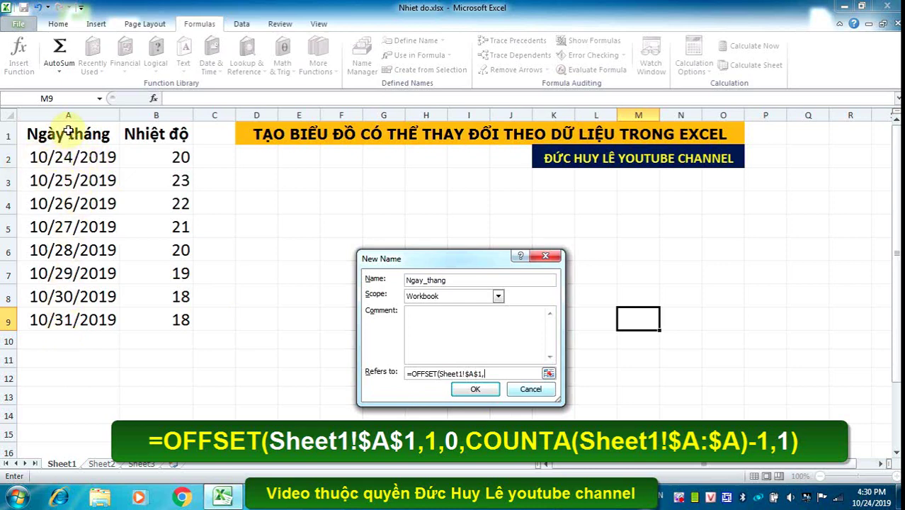
text(1,)
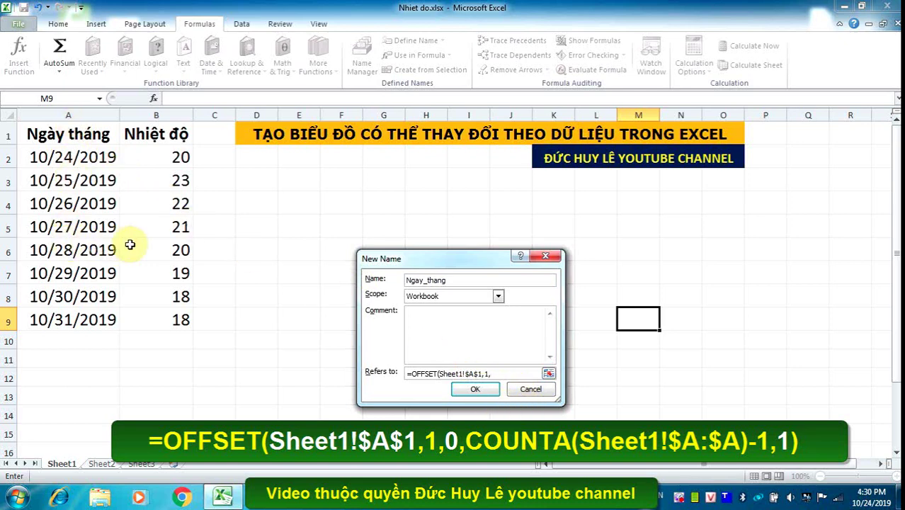
text(0,)
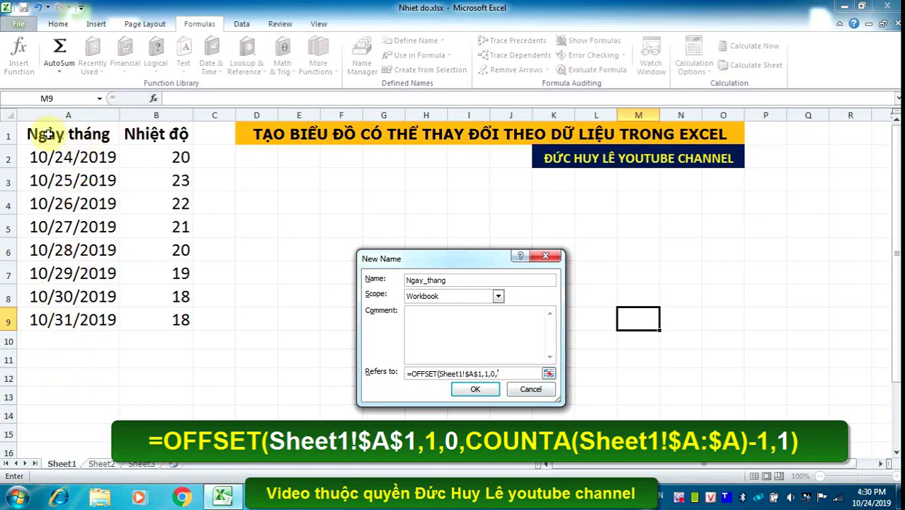
text(COUNTA()
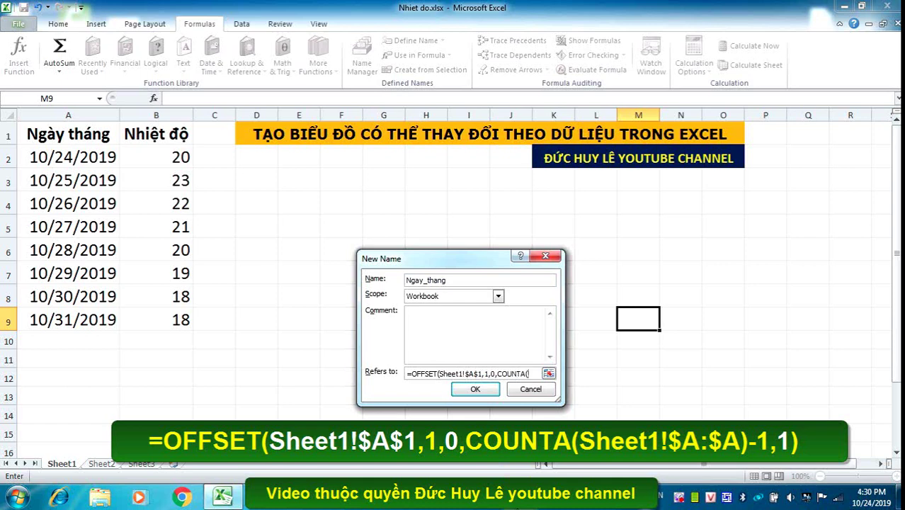
click(62, 134)
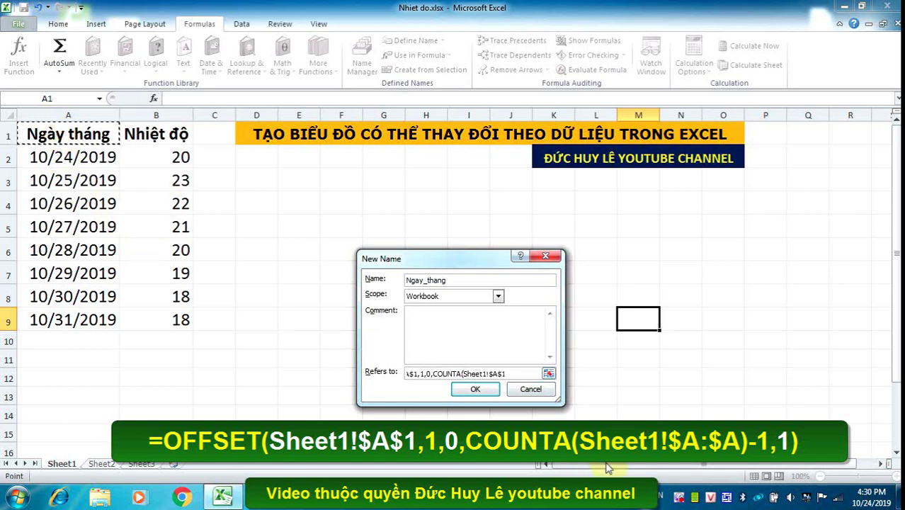
click(512, 375)
key(BackSpace)
key(BackSpace)
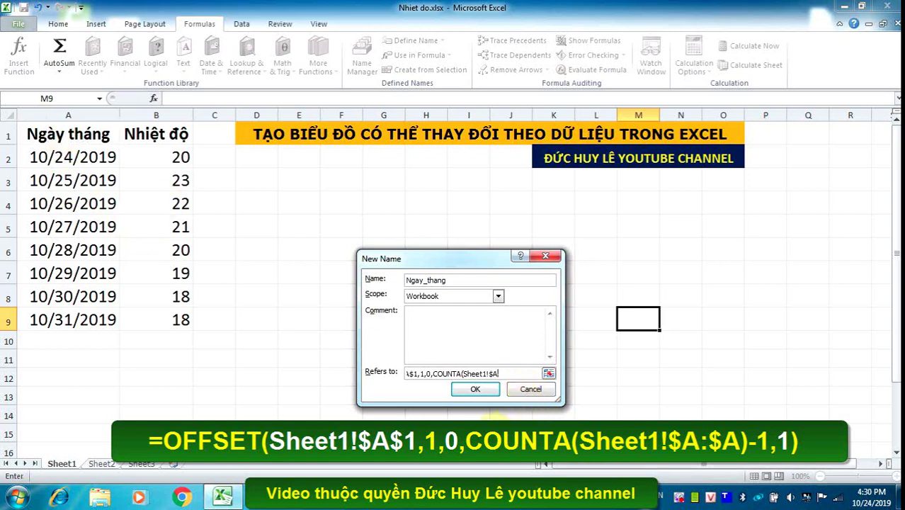
text(:$)
text(-)
text(1,1)
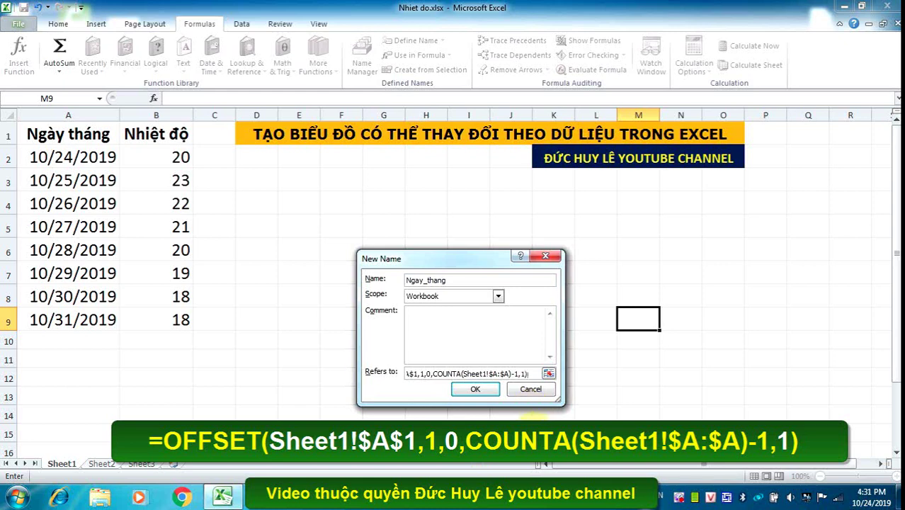
click(476, 391)
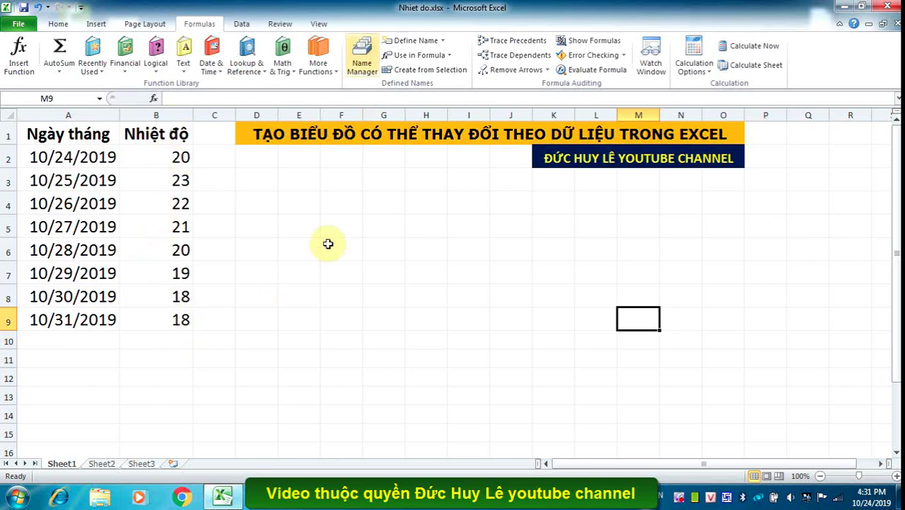
Copy Ngay_thang's OFFSET formula from Name Manager, then start defining another name.
click(362, 68)
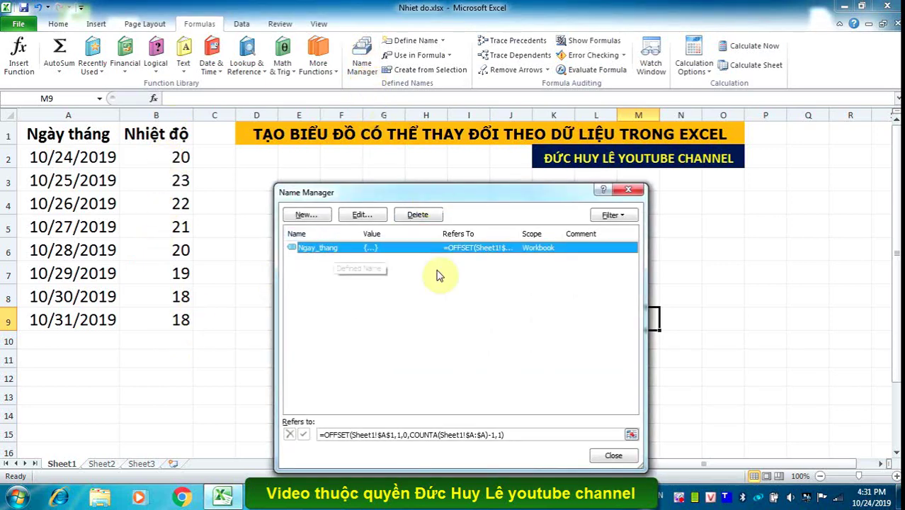
click(323, 253)
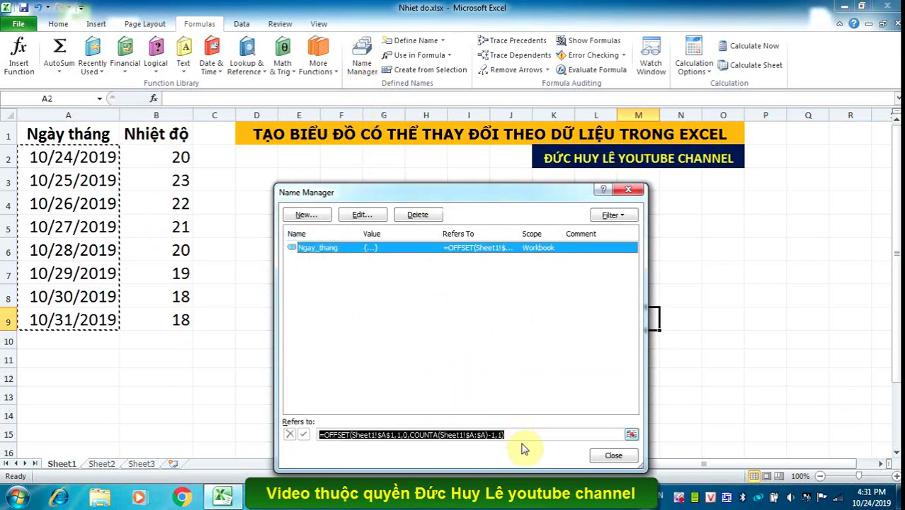
drag(521, 435, 304, 434)
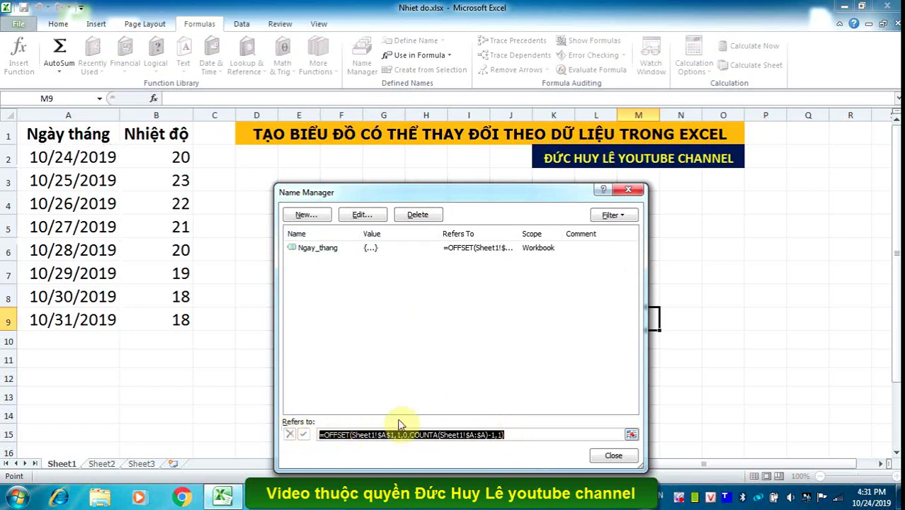
key(Escape)
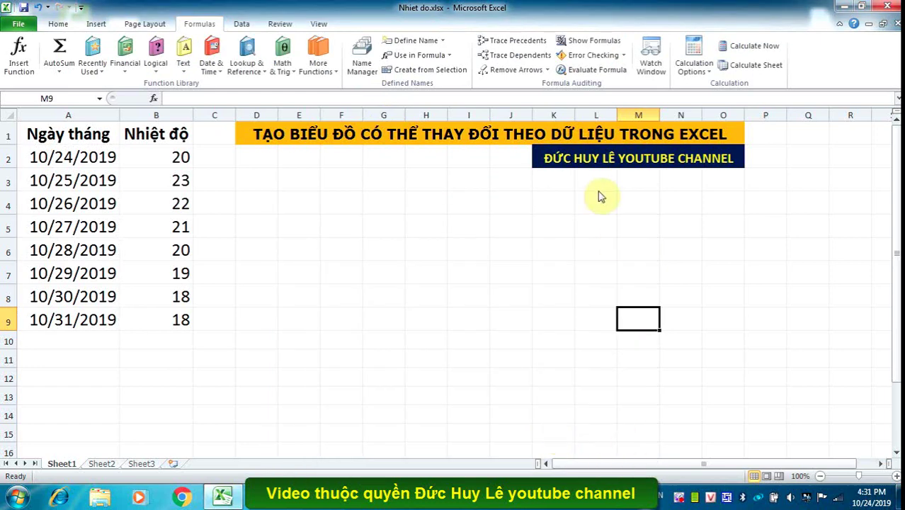
click(414, 40)
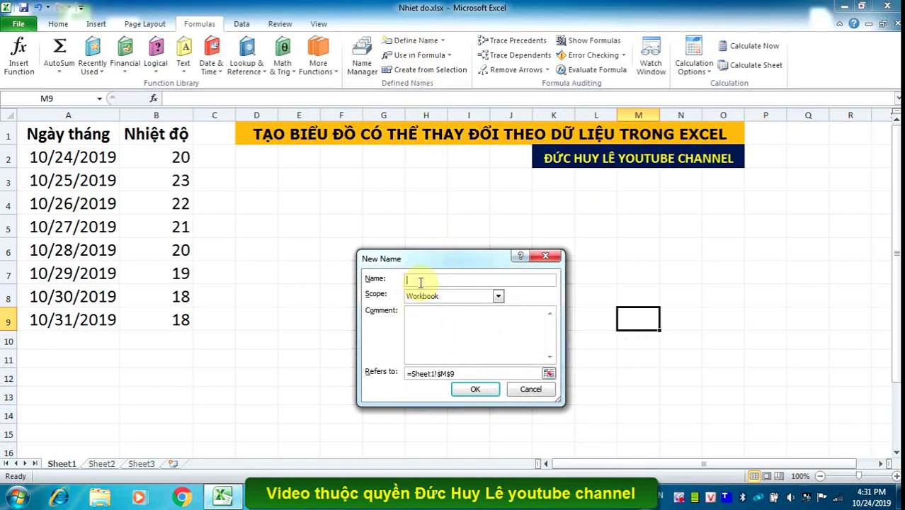
Name the new range Nhiet_do and paste the copied OFFSET formula as its reference.
text(Nhiet_do)
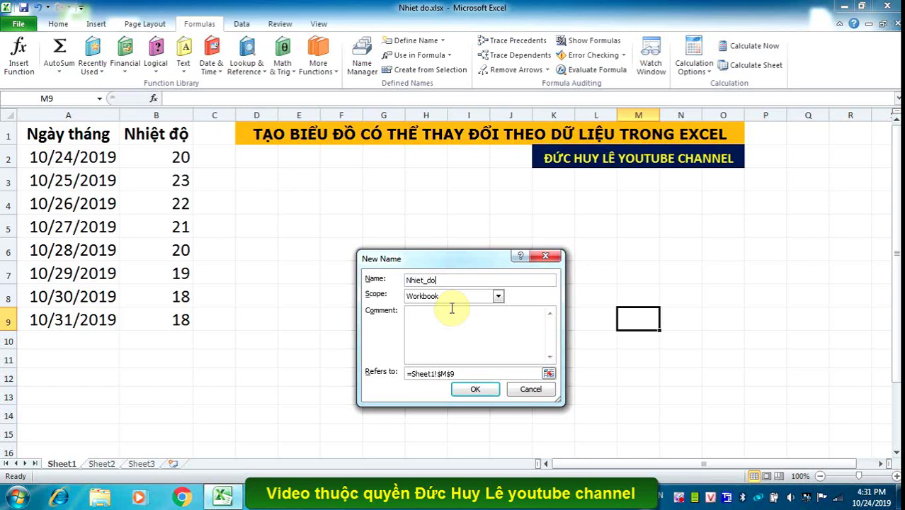
key(Tab)
key(Tab)
key(Tab)
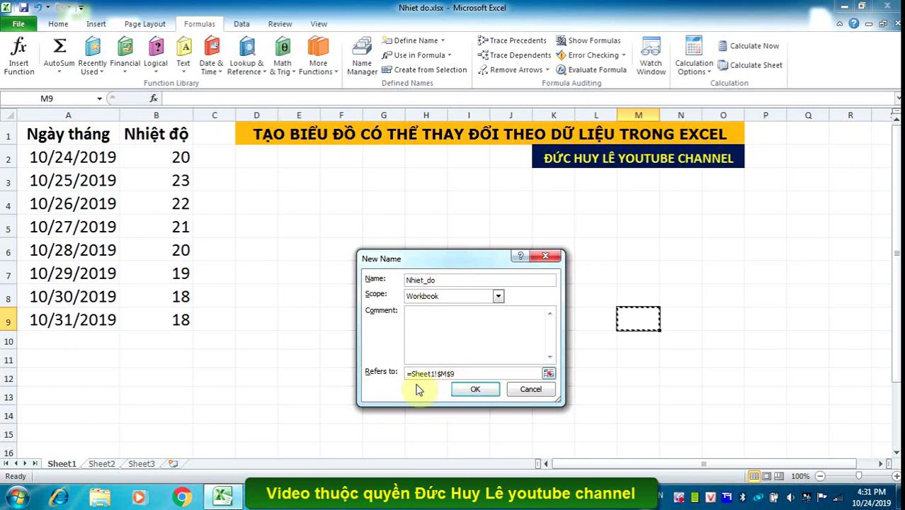
click(468, 374)
right_click(413, 372)
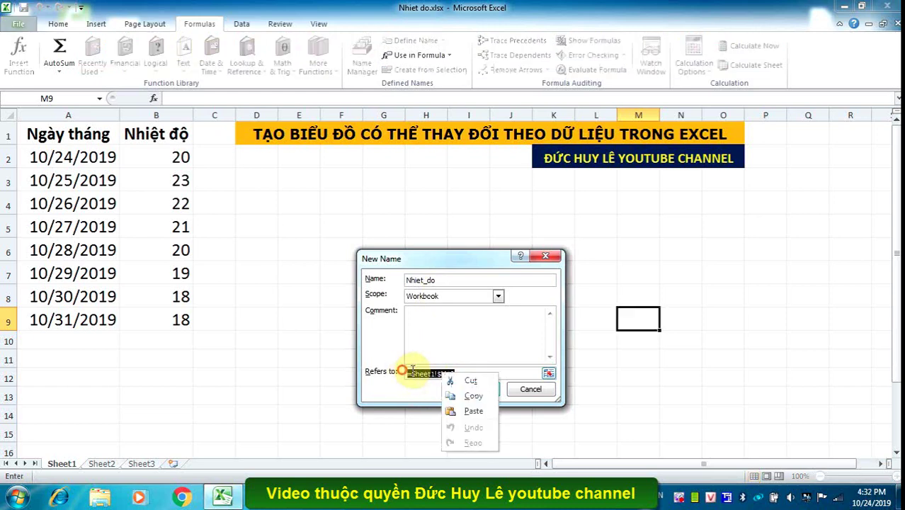
click(473, 410)
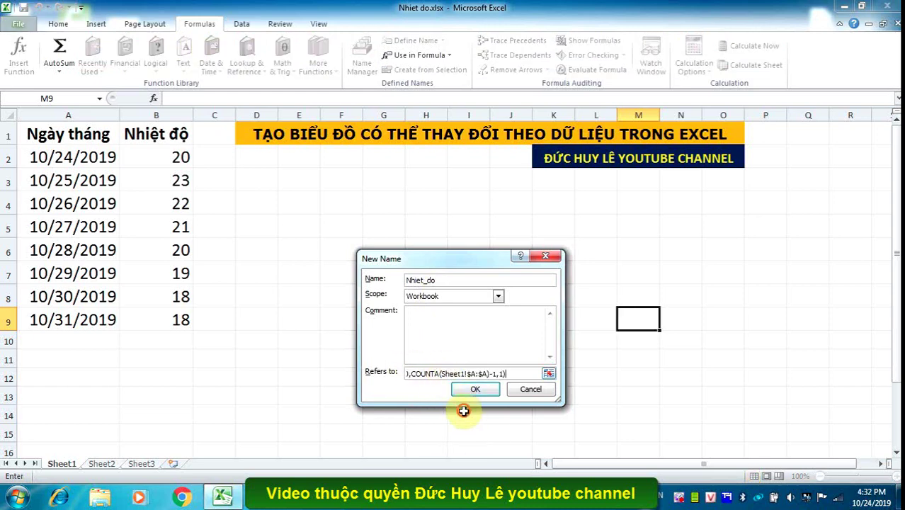
Change the formula's $A$1 and $A:$A to $B$1 and $B:$B, then save Nhiet_do.
drag(510, 373, 425, 375)
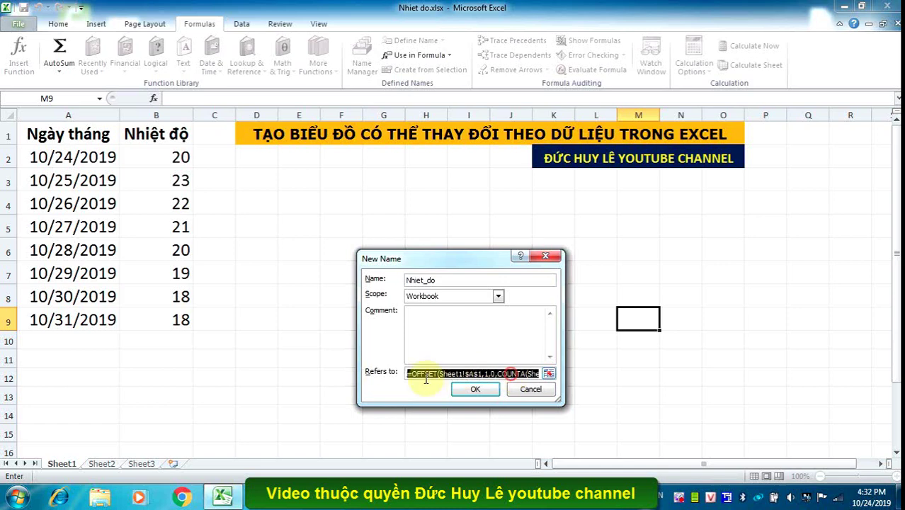
click(461, 374)
text(B)
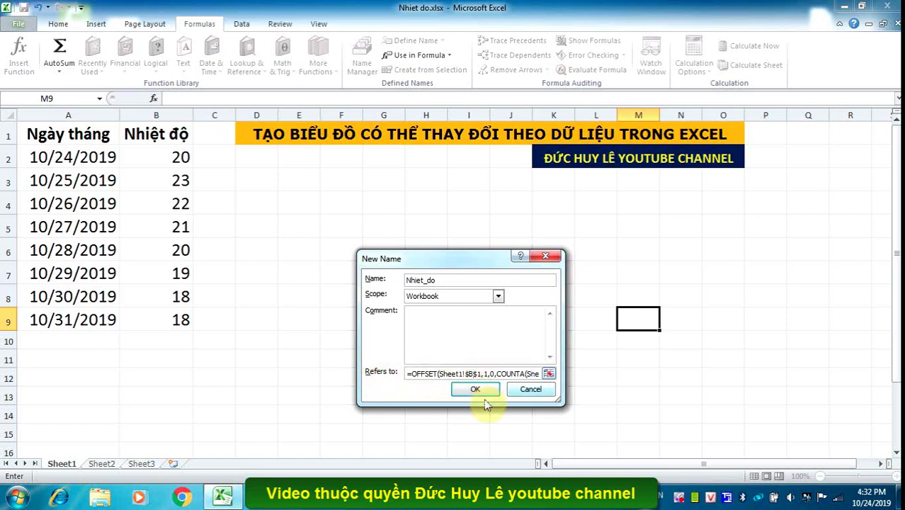
key(shift+End)
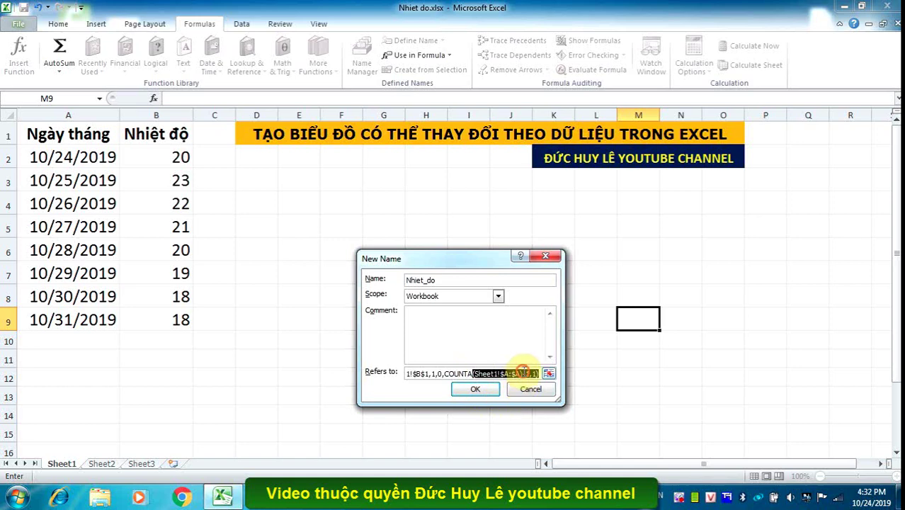
click(581, 373)
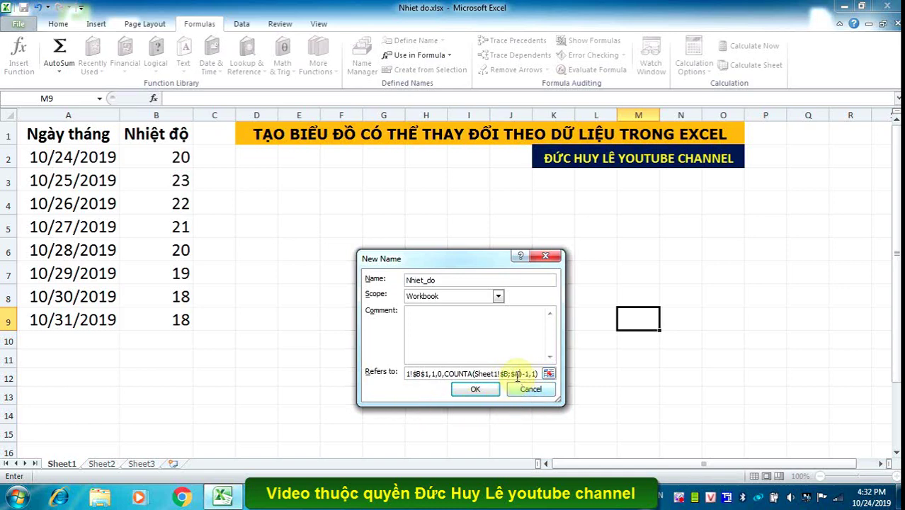
click(517, 373)
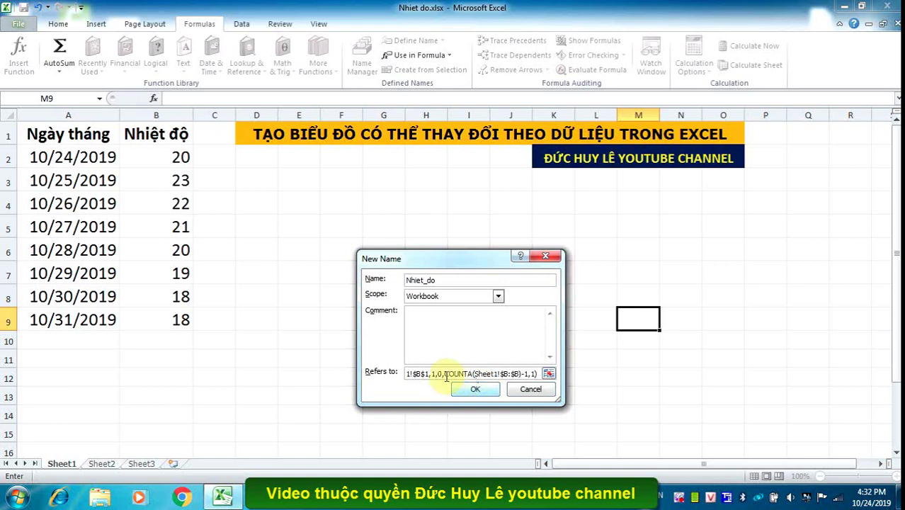
click(479, 393)
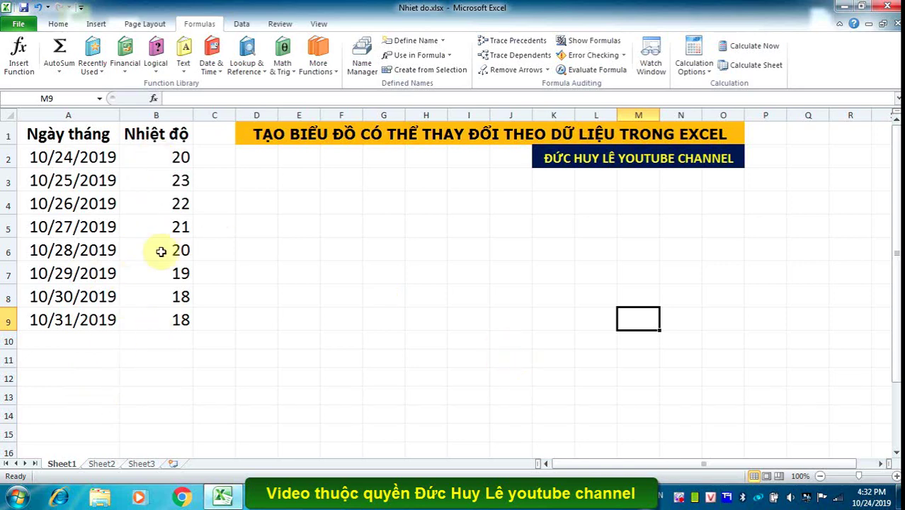
Chart A1:B9 as a 2-D clustered column chart and open its data source settings.
drag(32, 134, 170, 320)
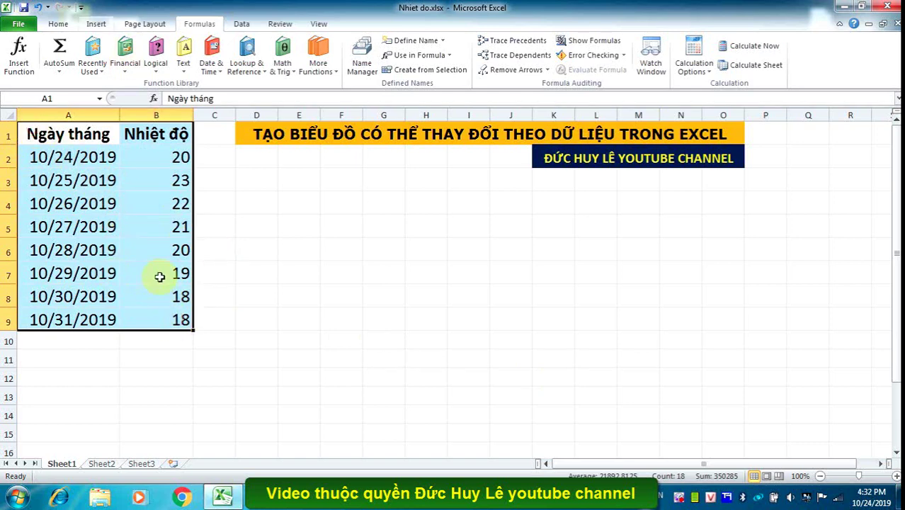
click(106, 26)
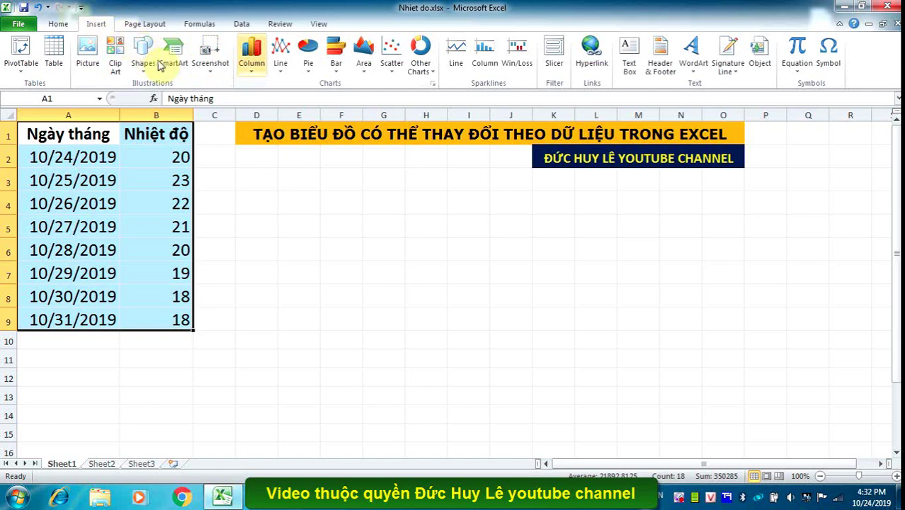
click(252, 79)
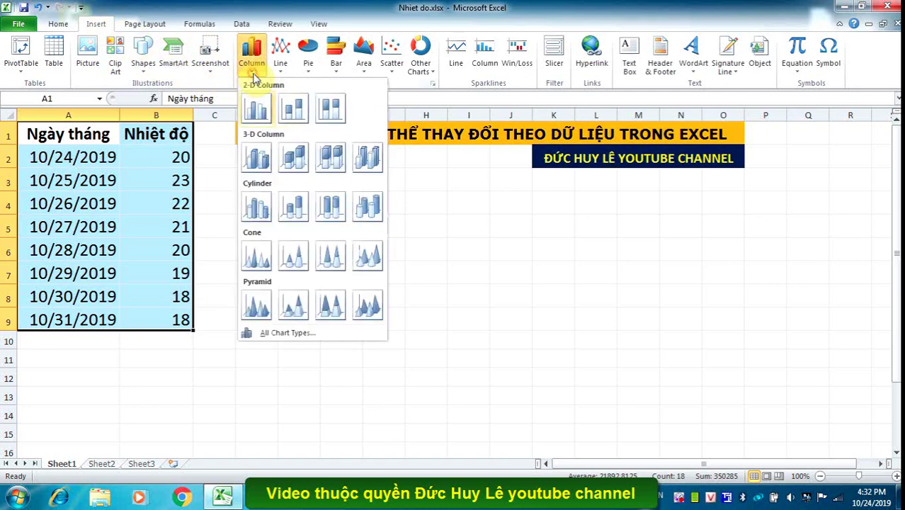
click(257, 108)
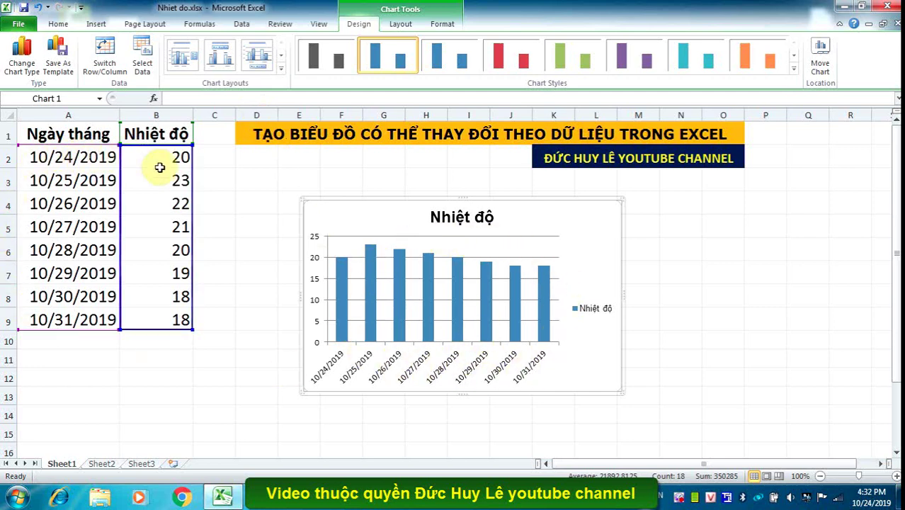
mouse_move(562, 311)
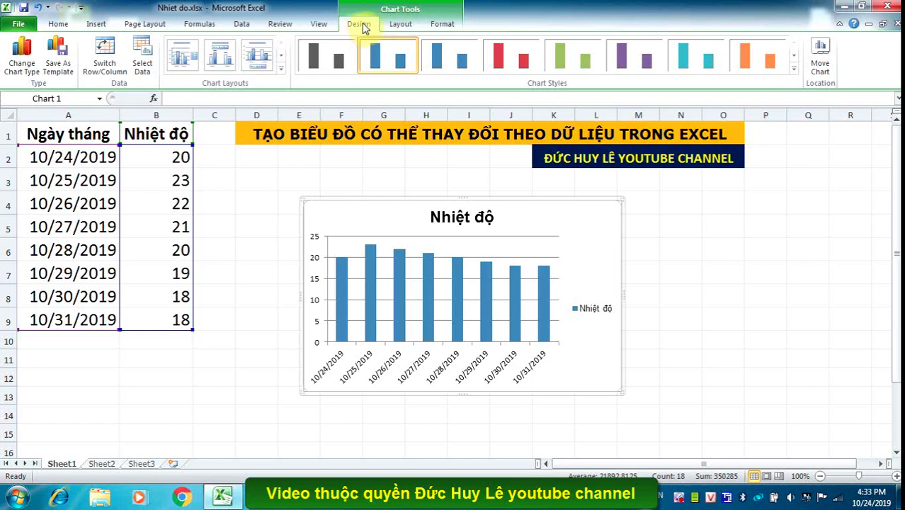
click(143, 67)
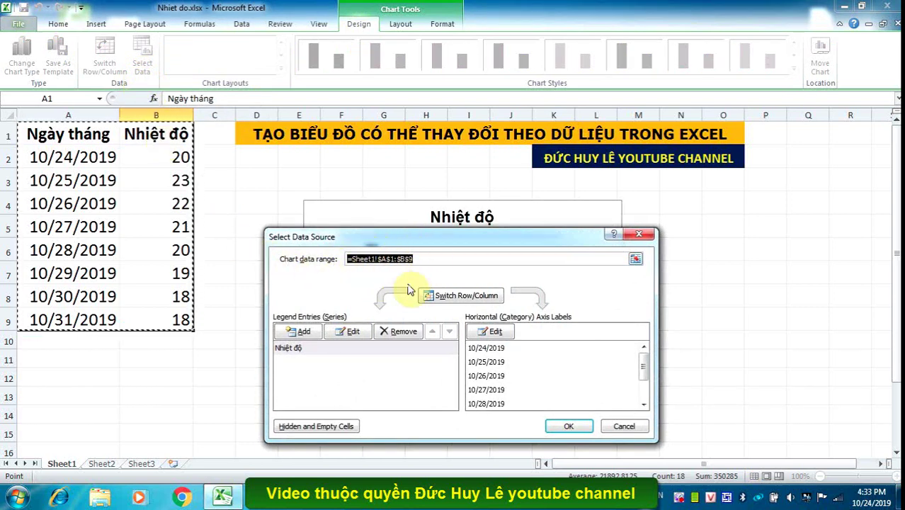
Replace the Nhiệt độ series values $B$2:$B$9 with the Nhiet_do named range.
click(298, 349)
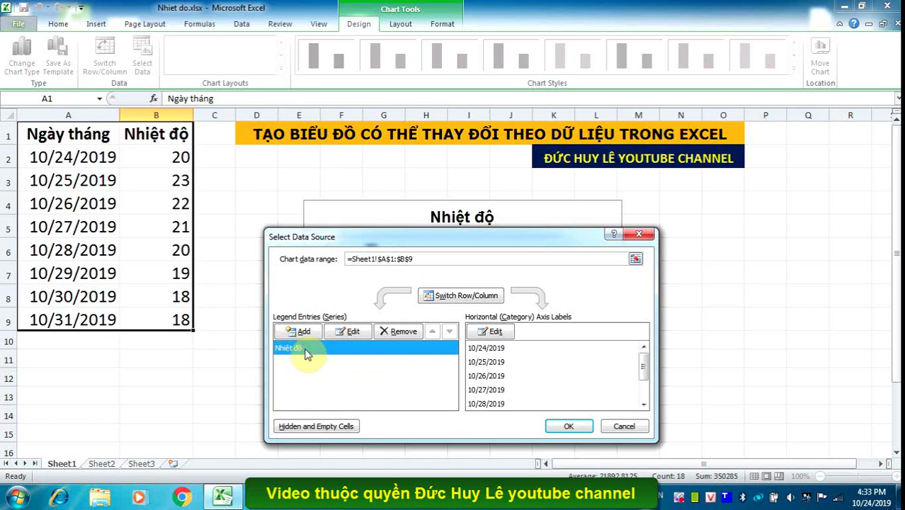
click(354, 333)
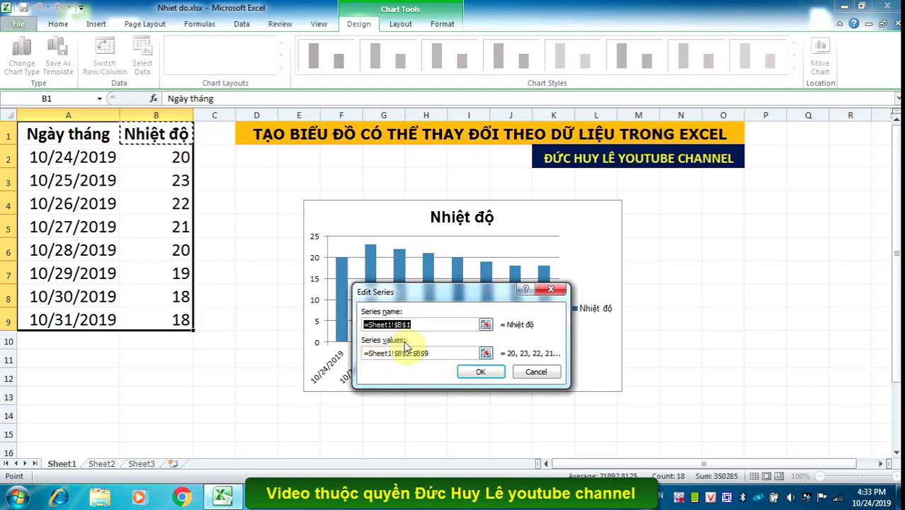
click(446, 353)
click(446, 353)
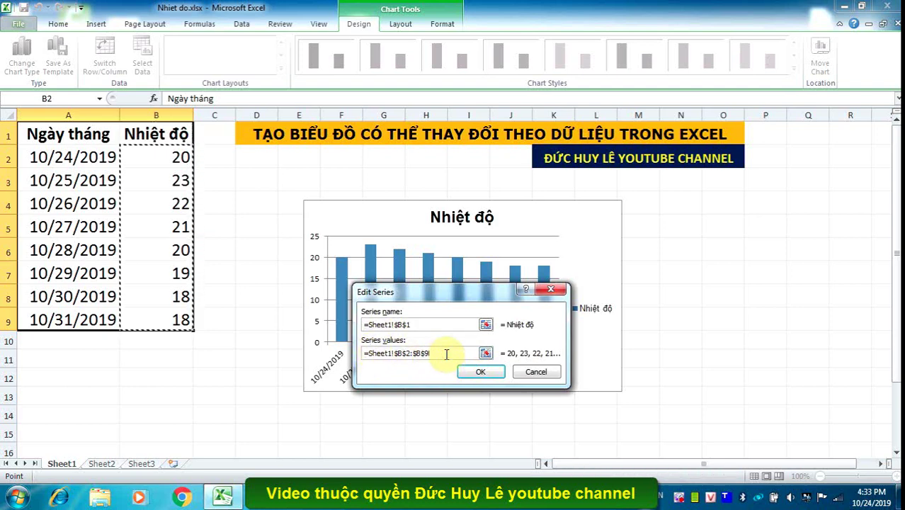
drag(162, 154, 171, 313)
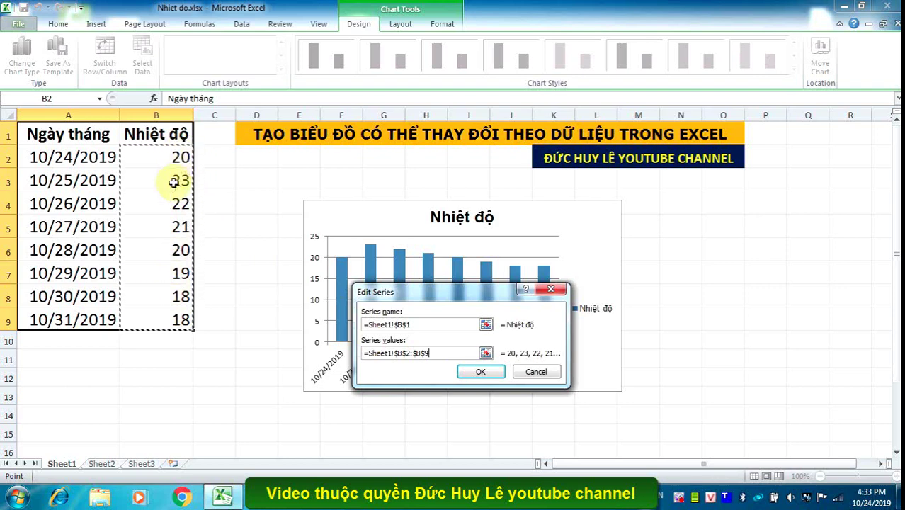
drag(394, 353, 437, 354)
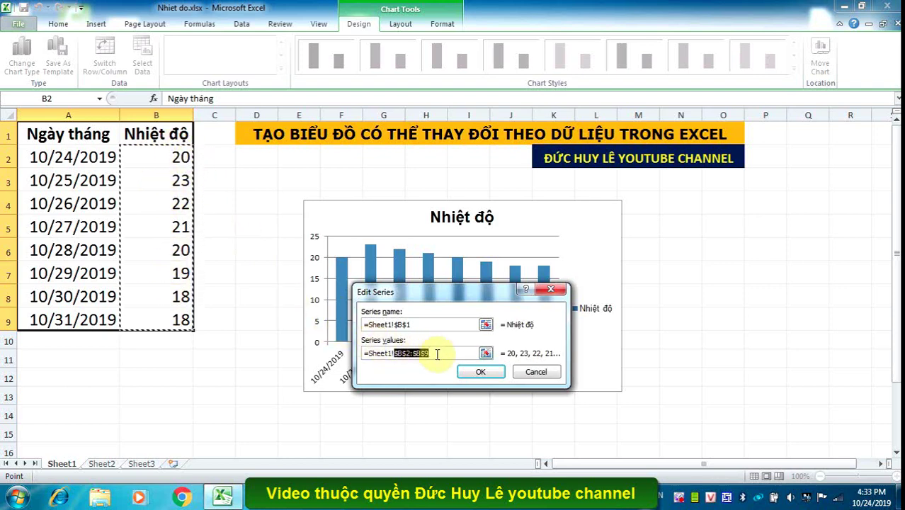
text(Nhiet_do)
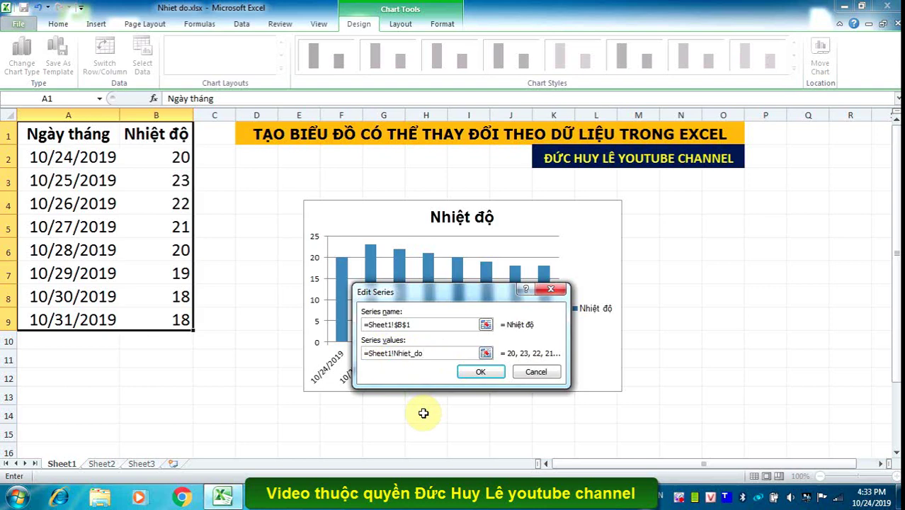
text(i)
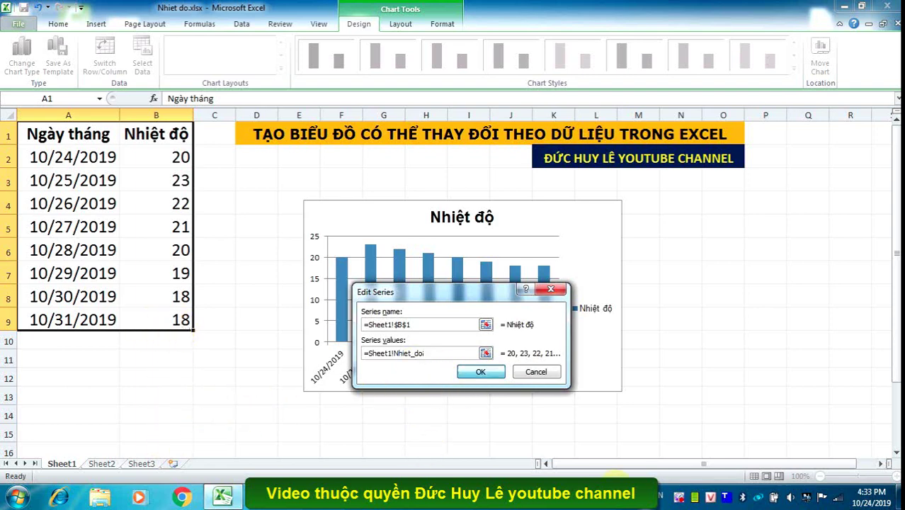
key(Return)
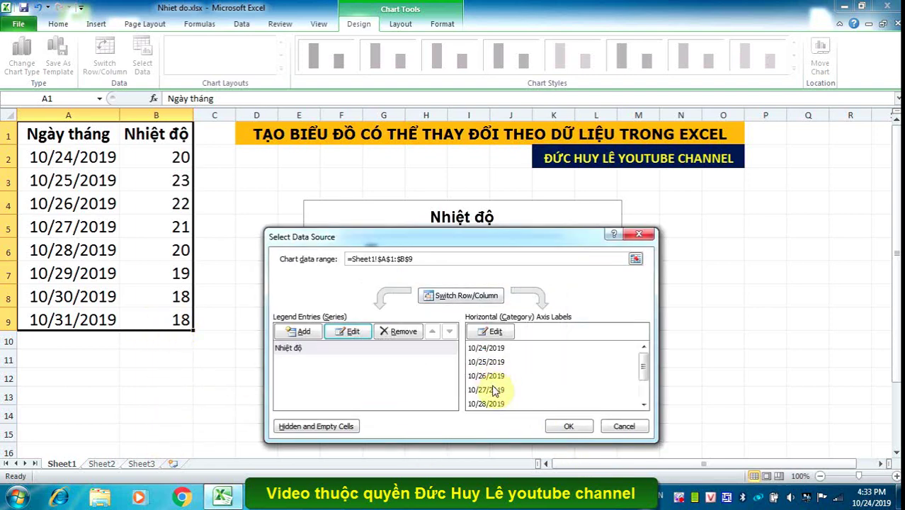
Swap the axis label range $A$2:$A$9 for Ngay_thang and apply the new data source.
click(496, 331)
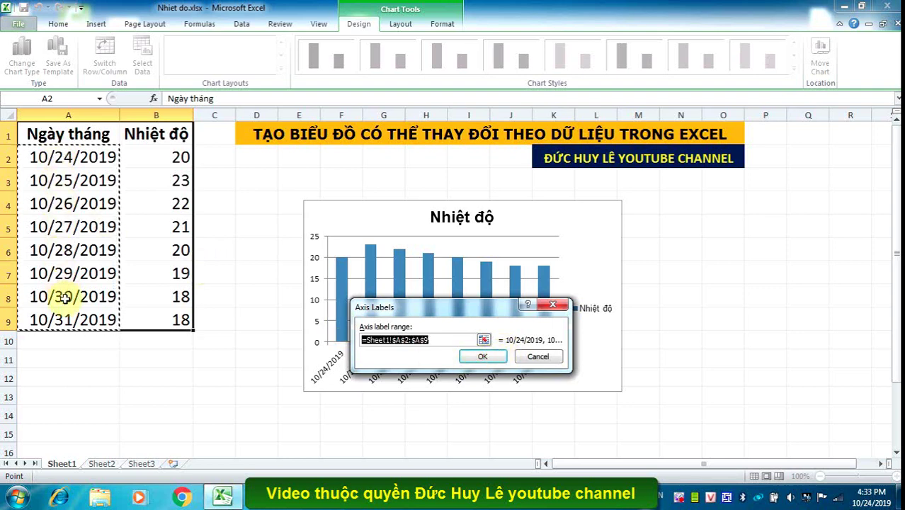
click(438, 340)
double_click(437, 341)
text(=Sheet1!Ngay_thang)
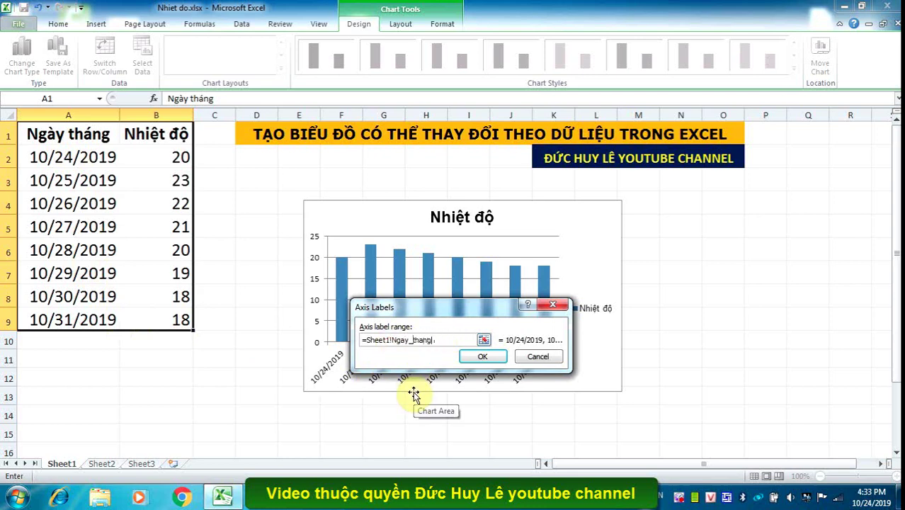
key(Return)
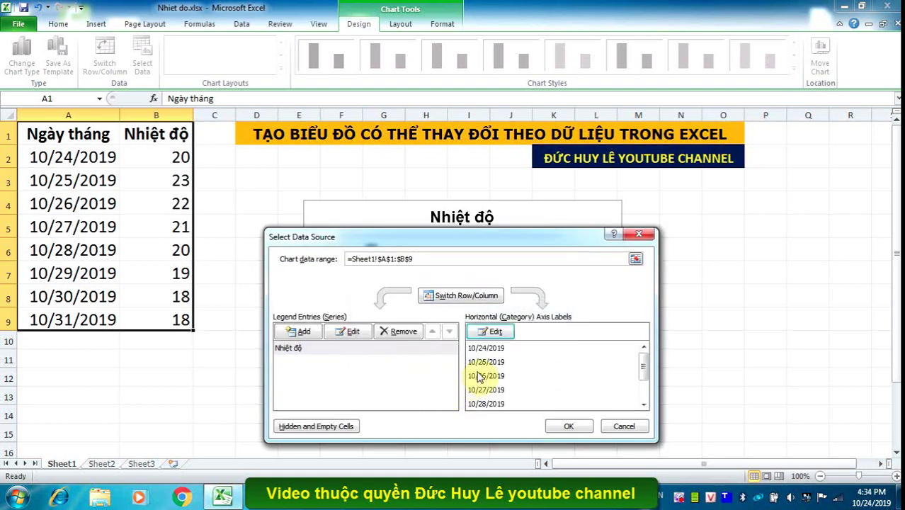
click(569, 425)
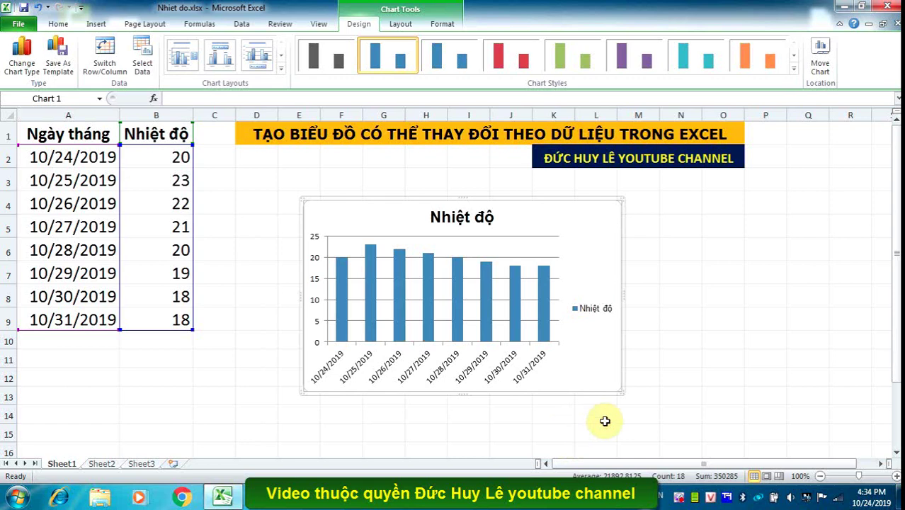
key(Escape)
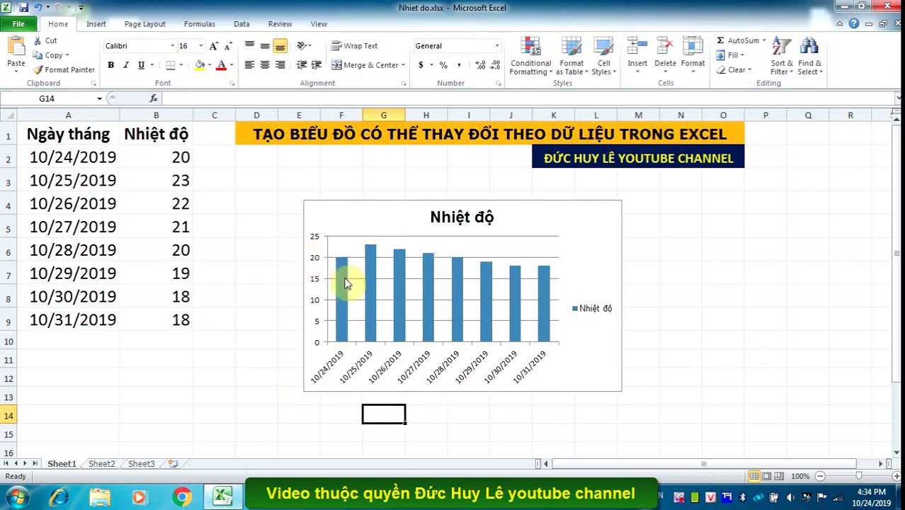
Enter 28 for 10/27/2019 in B5 and 12 for 10/31/2019 in B9.
click(180, 228)
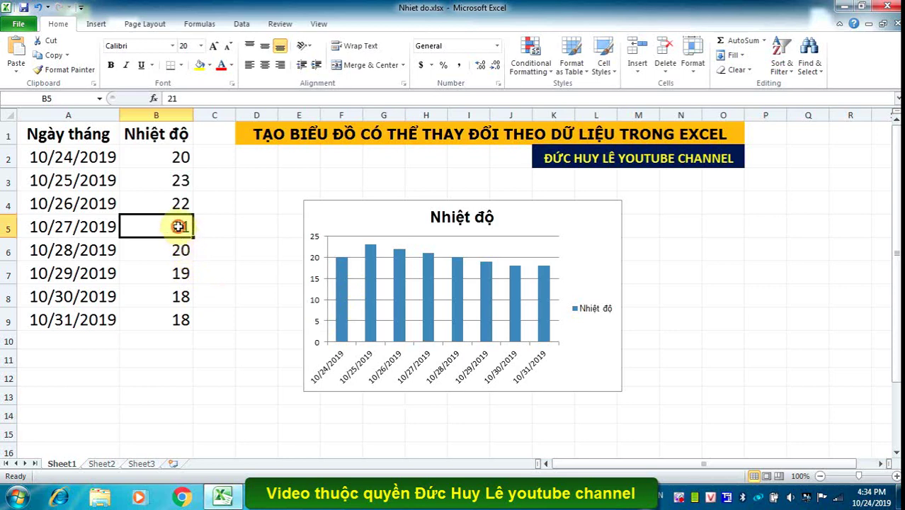
text(2)
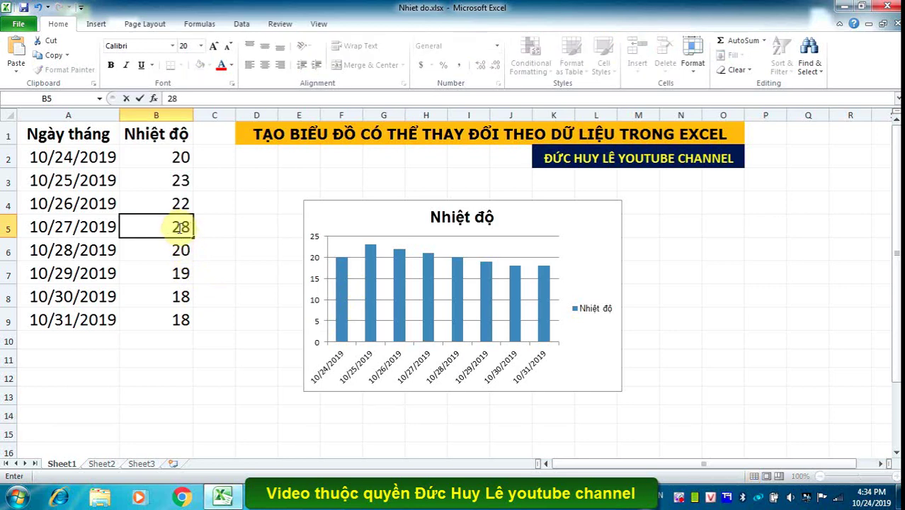
click(230, 275)
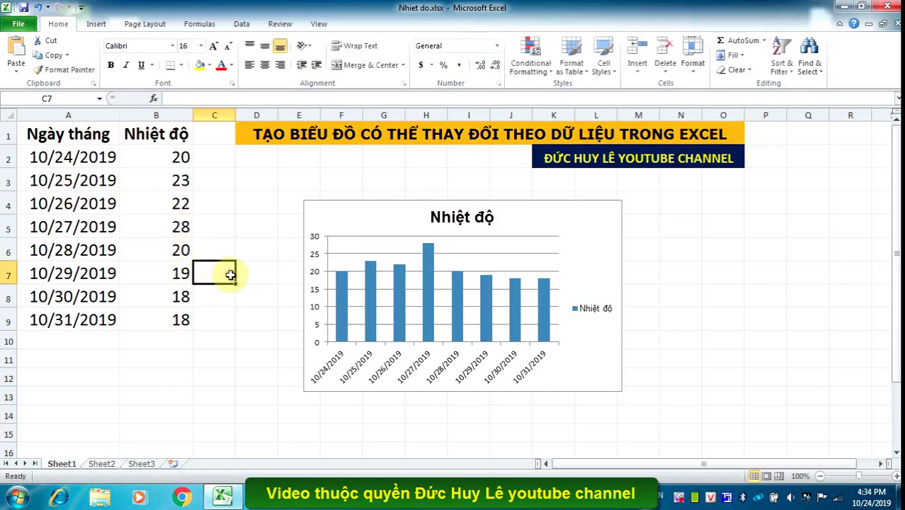
key(Left)
key(Down)
key(Down)
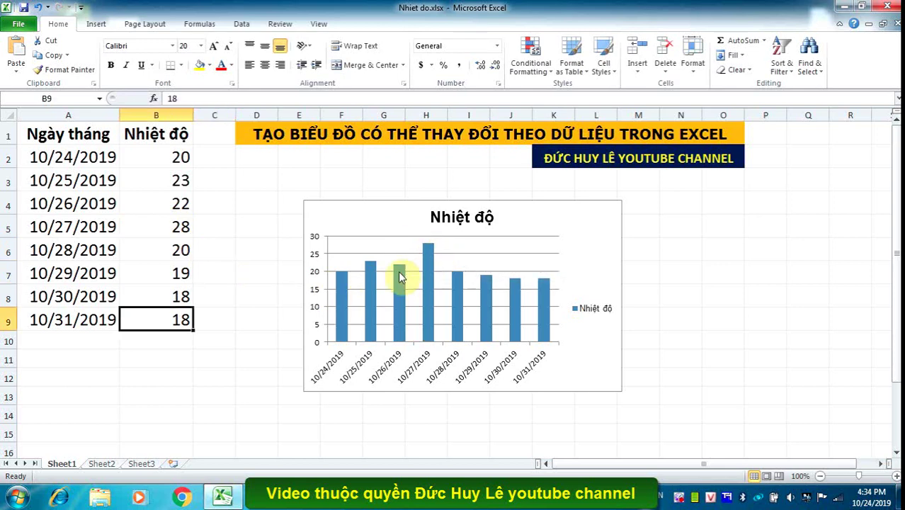
click(176, 320)
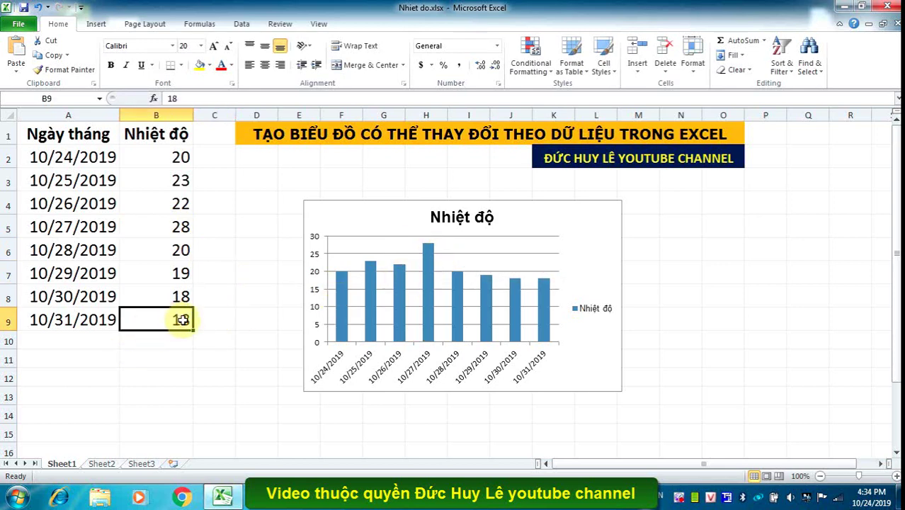
text(12)
click(257, 358)
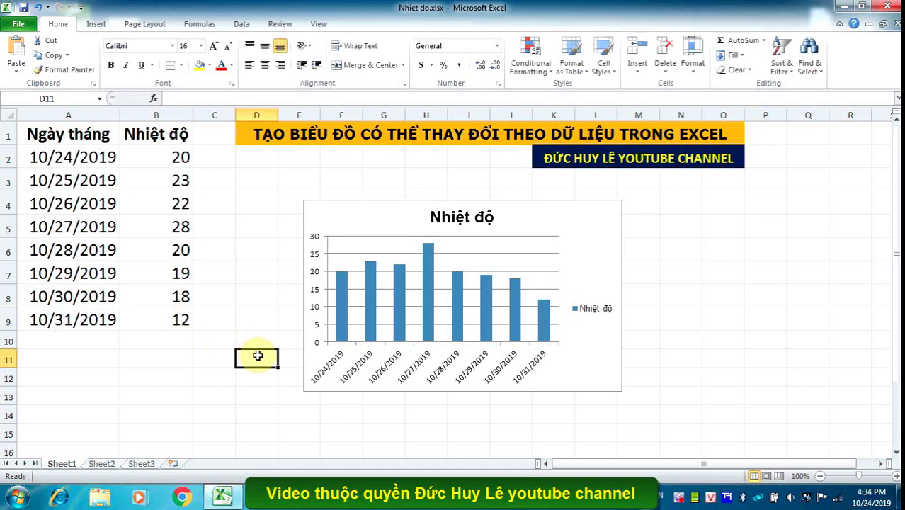
click(117, 343)
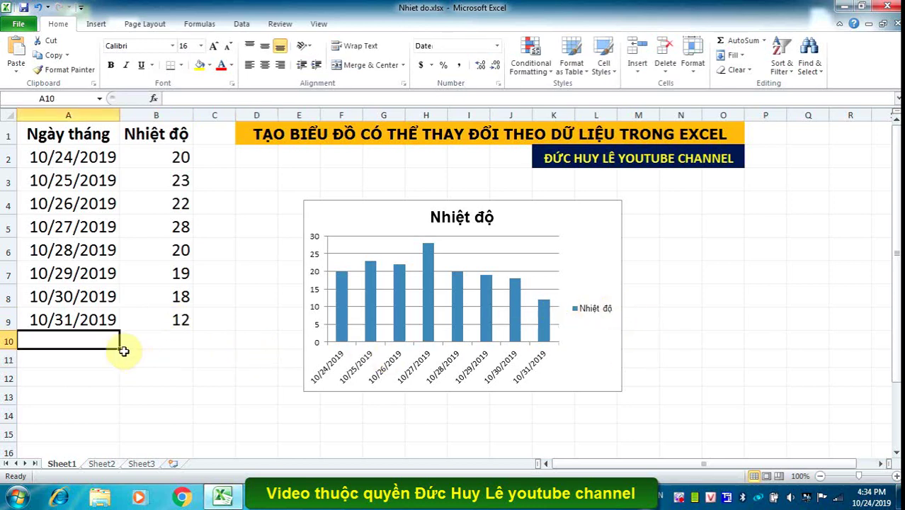
Add a new row with date 11/1/2019 in A10 and temperature 32 in B10.
text(11/1/2019)
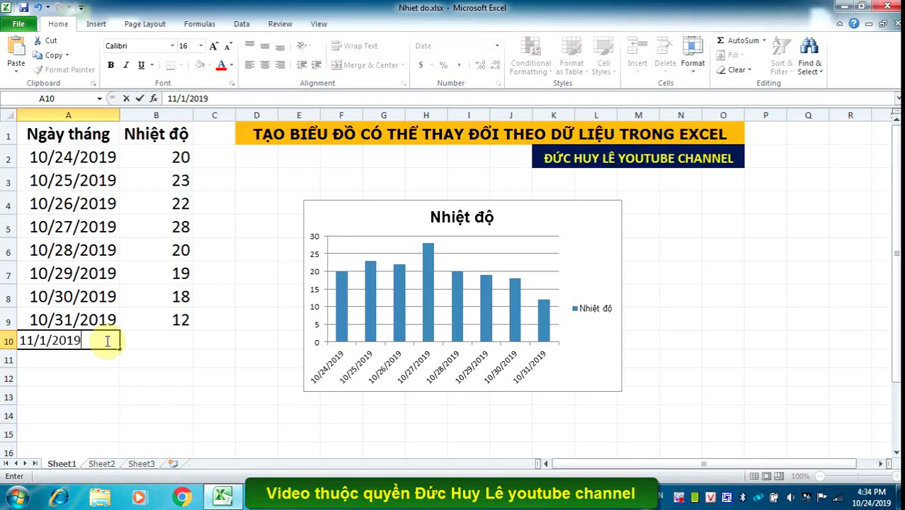
key(Return)
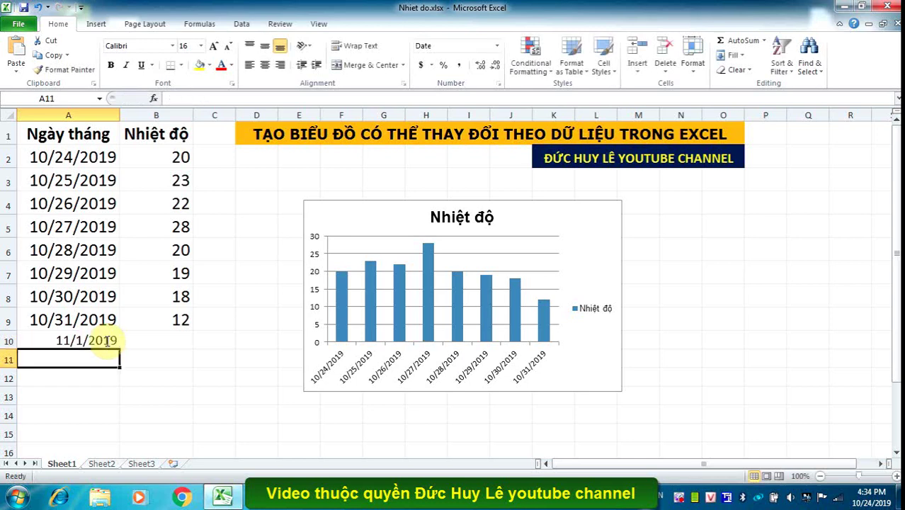
key(Up)
key(Right)
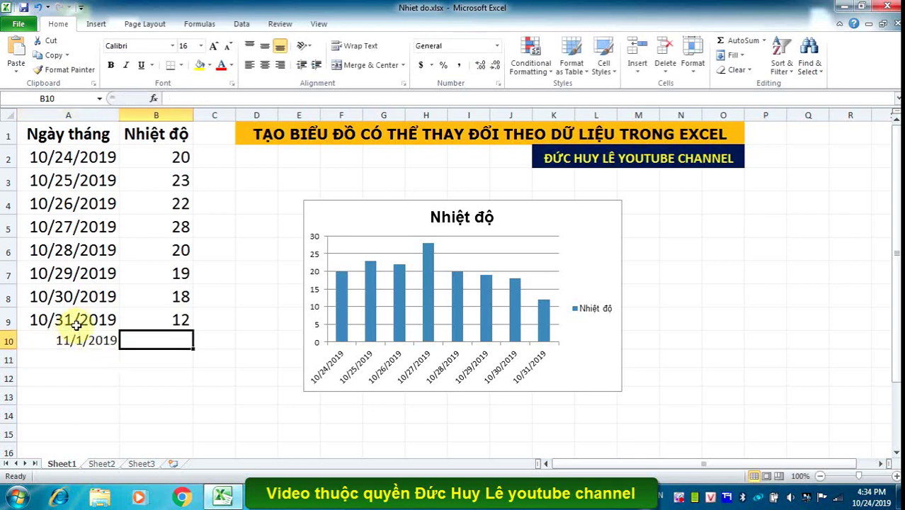
text(32)
key(Return)
key(Down)
key(Right)
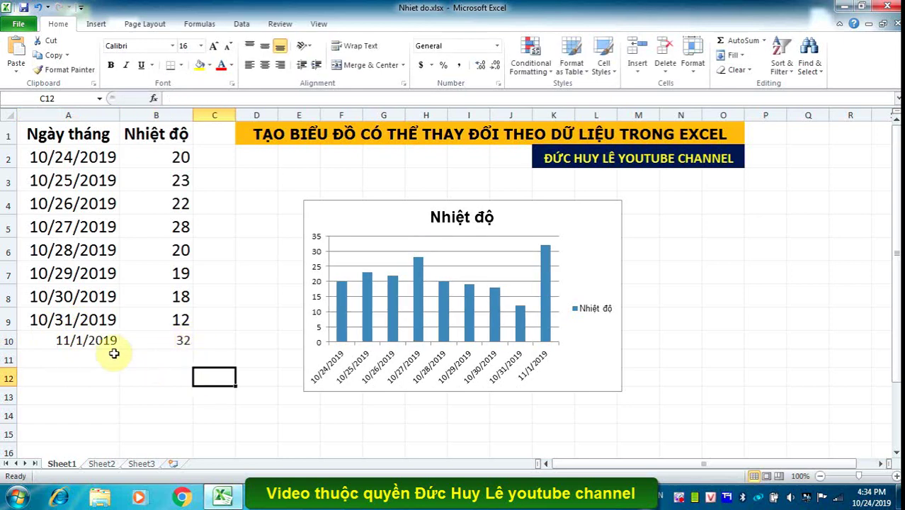
Dismiss the chart data tooltip and bring up the Formulas tab.
mouse_move(545, 327)
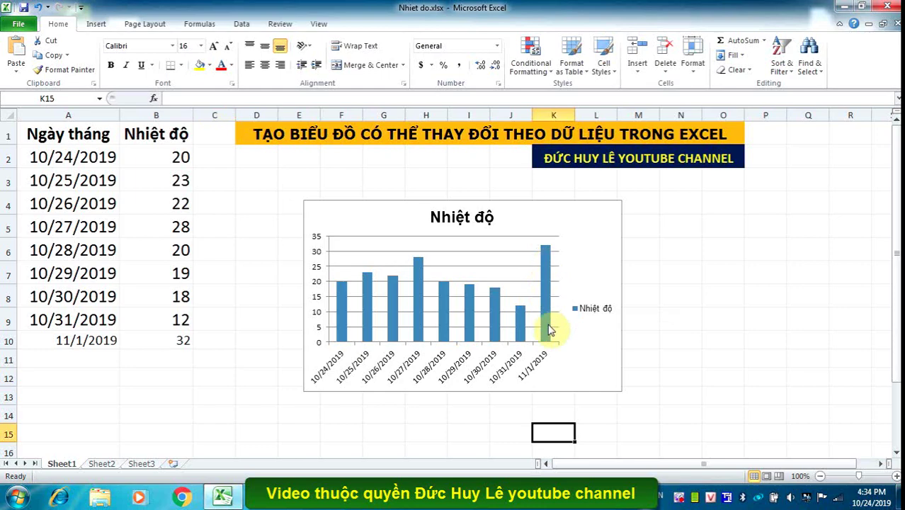
click(544, 428)
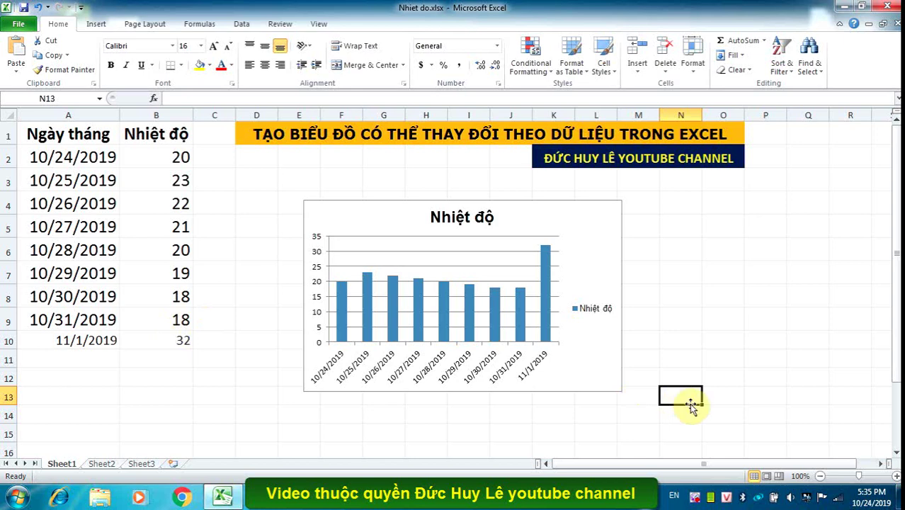
click(200, 26)
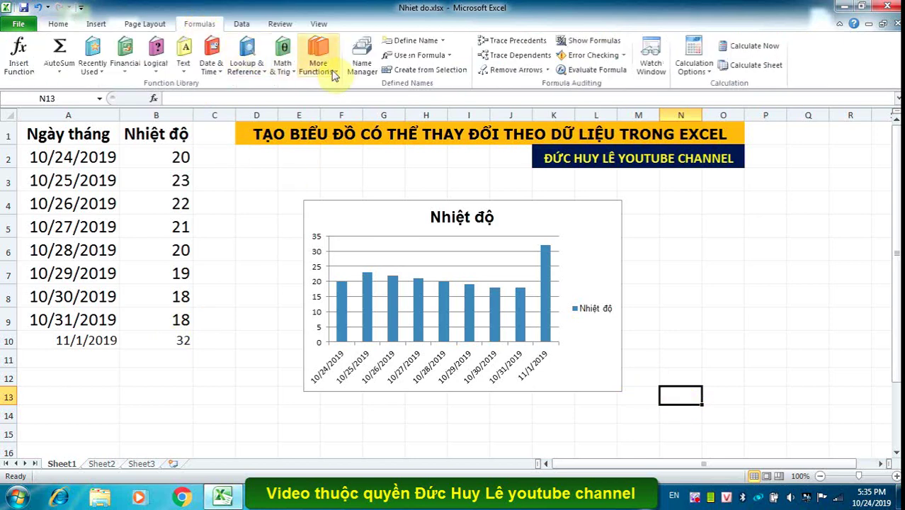
In Name Manager, set Ngay_thang to =OFFSET(Sheet1!$A$1,COUNTA(Sheet1!$A:$A)-5,0,5,1).
click(361, 63)
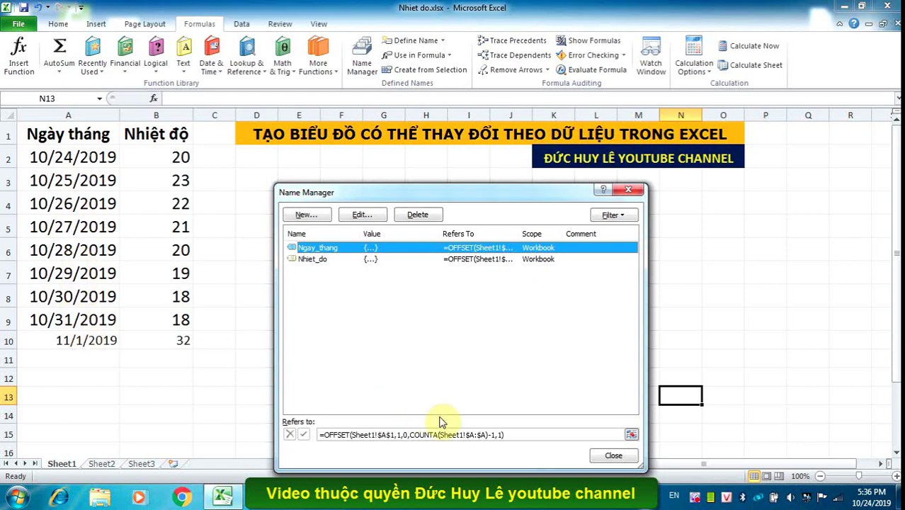
click(400, 434)
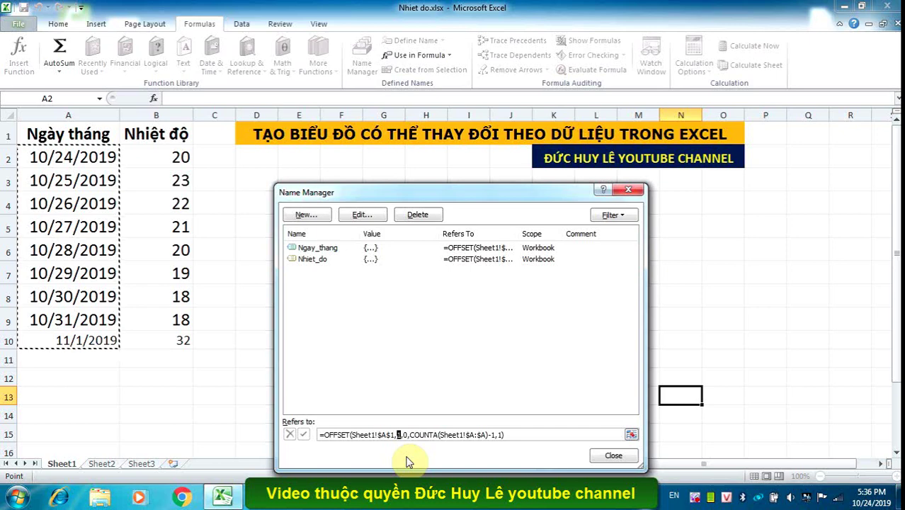
text(COUNTA)
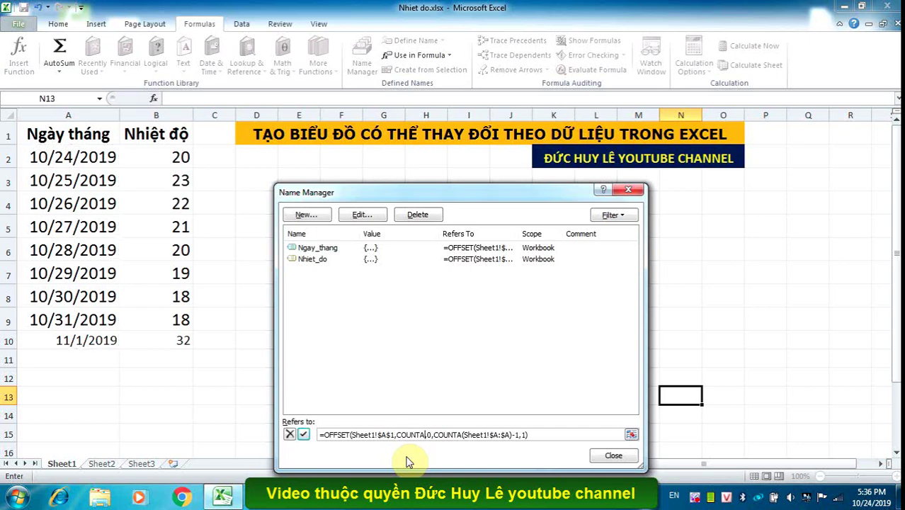
text(()
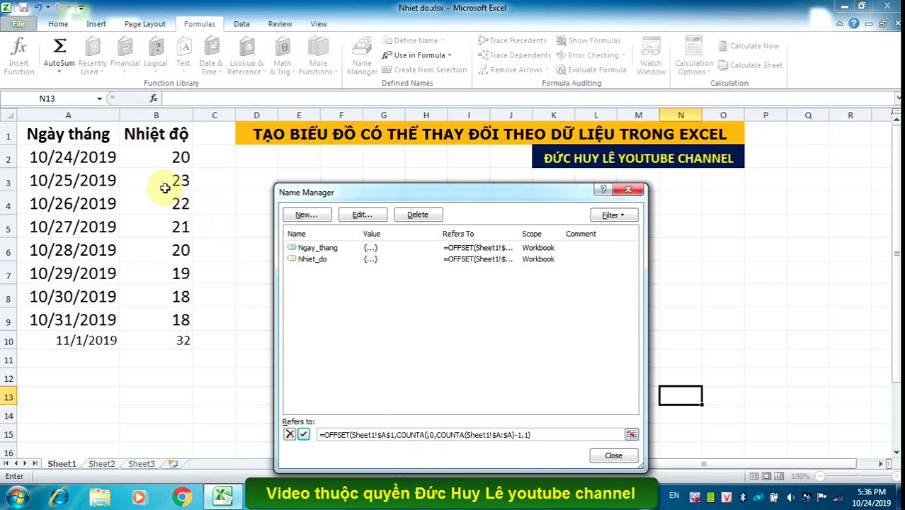
click(91, 135)
click(467, 441)
key(BackSpace)
key(BackSpace)
text(:$A))
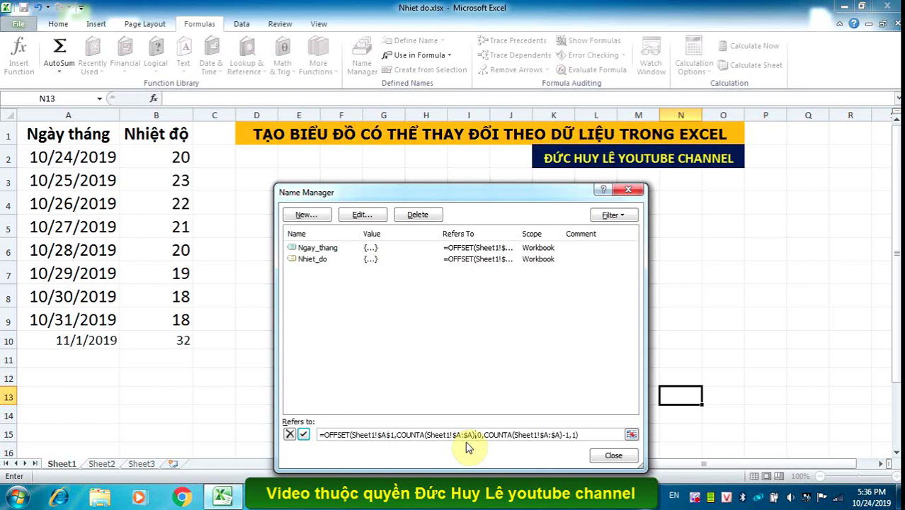
text(-5)
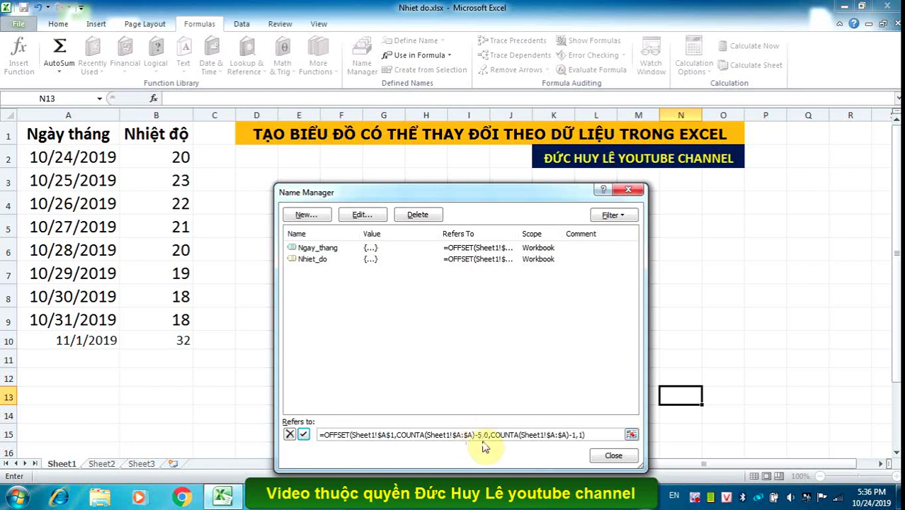
click(479, 437)
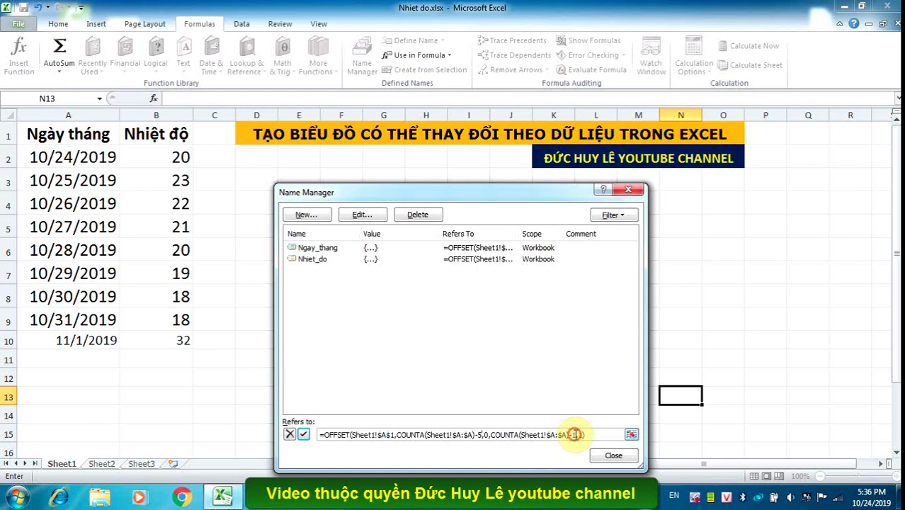
mouse_move(575, 434)
mouse_down()
mouse_move(482, 436)
mouse_move(493, 437)
mouse_up()
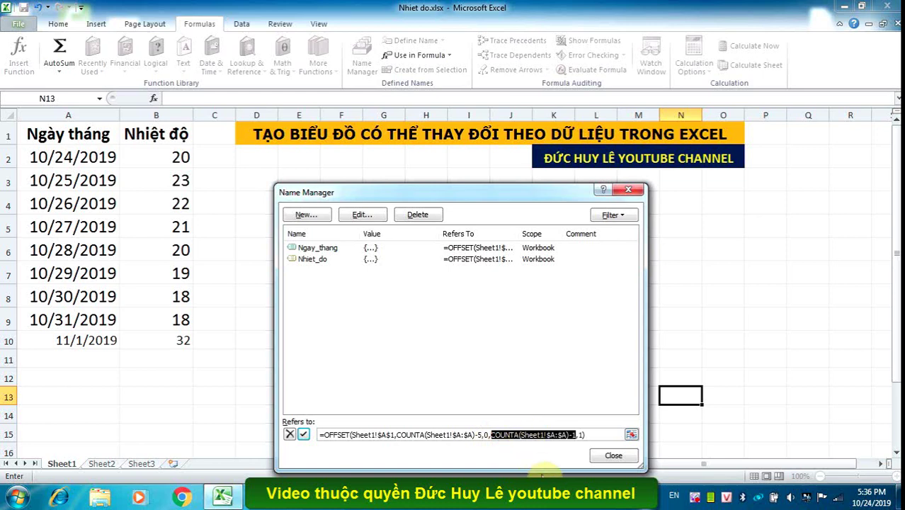
text(5)
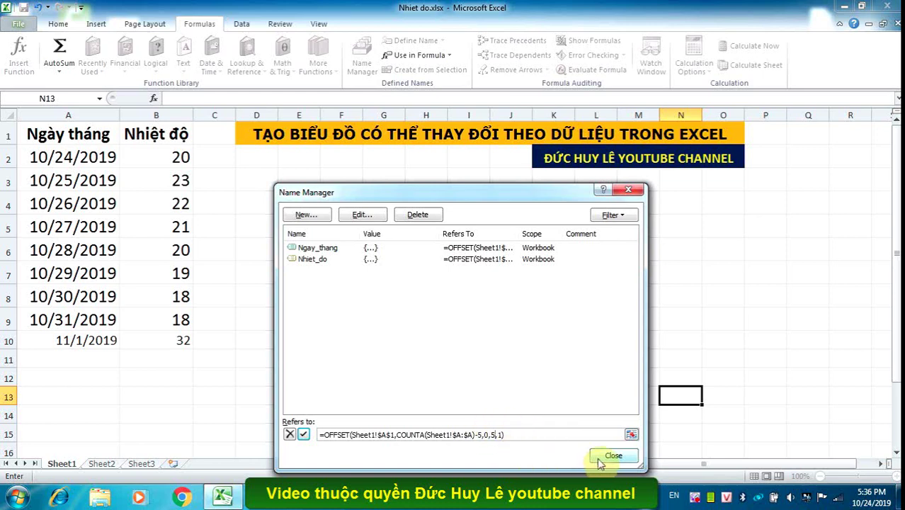
click(303, 436)
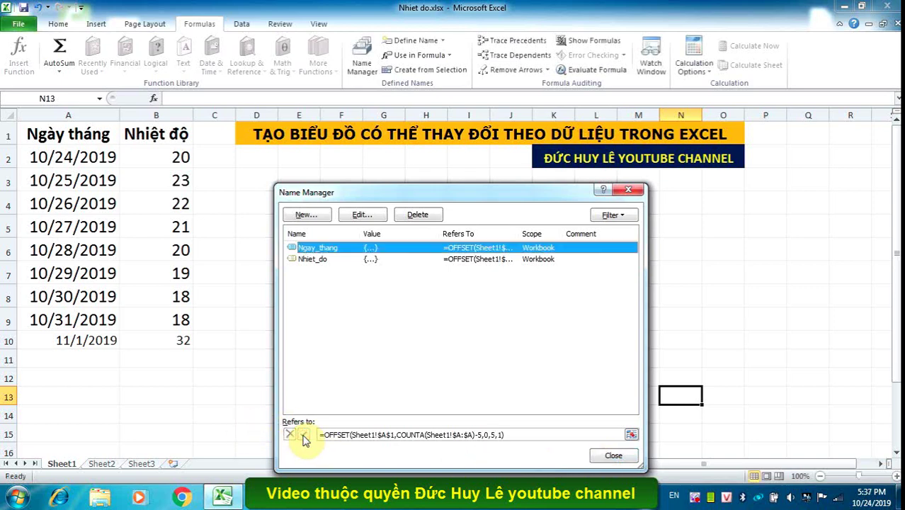
Set Nhiet_do to =OFFSET(Sheet1!$B$1,COUNTA(Sheet1!$B:$B)-5,0,5,1) and close Name Manager.
click(371, 260)
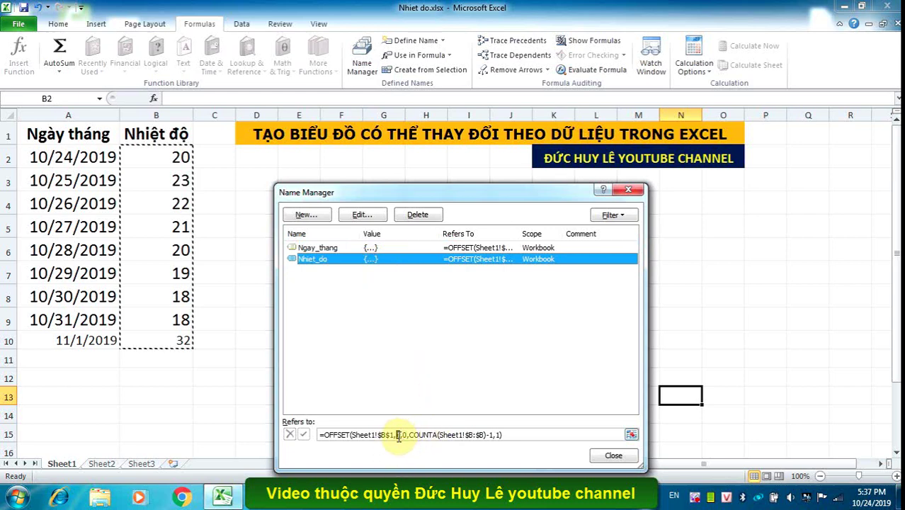
double_click(397, 434)
text(CO)
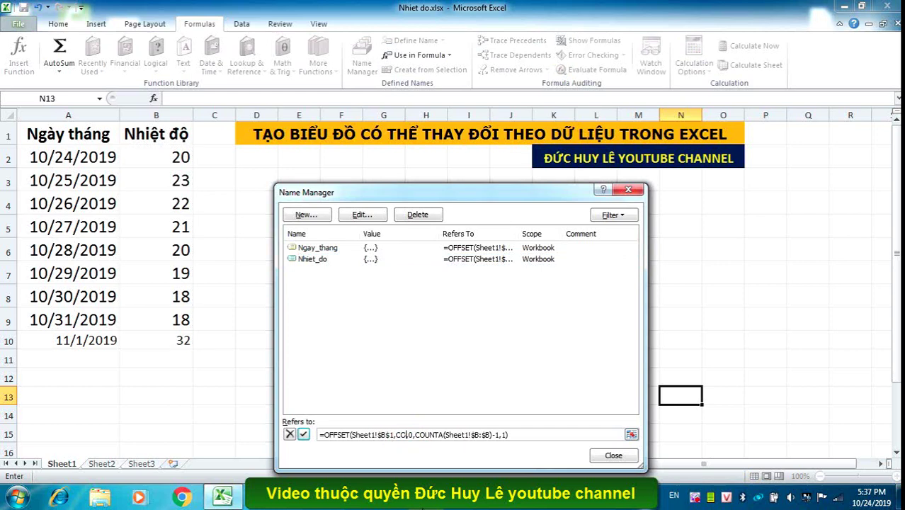
text(UNTA)
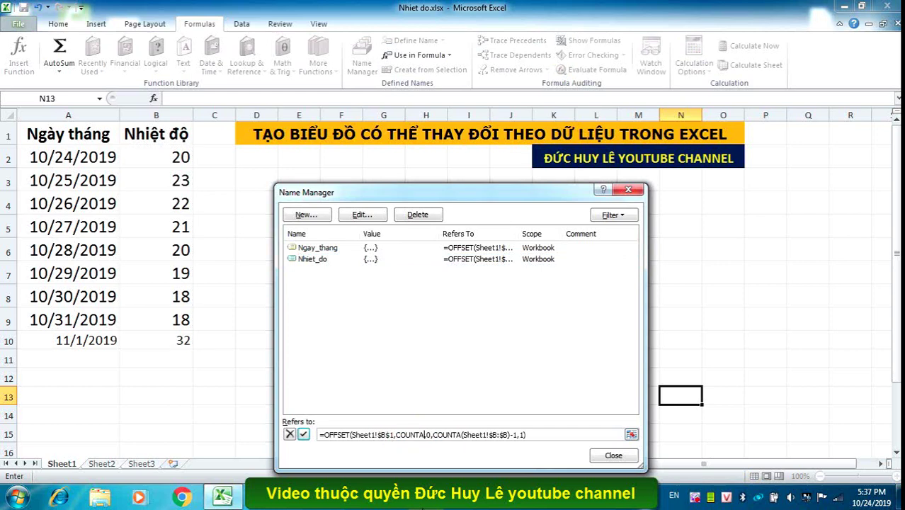
text(()
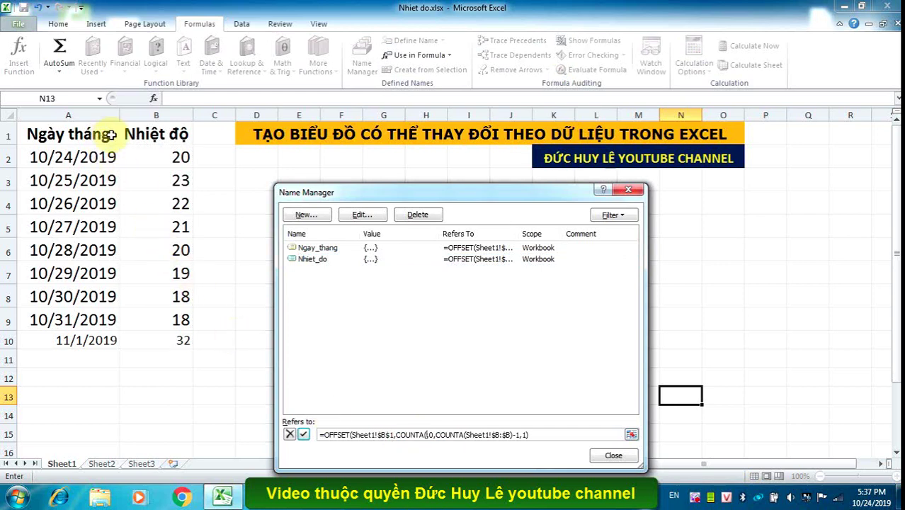
click(142, 132)
key(BackSpace)
key(BackSpace)
text(:)
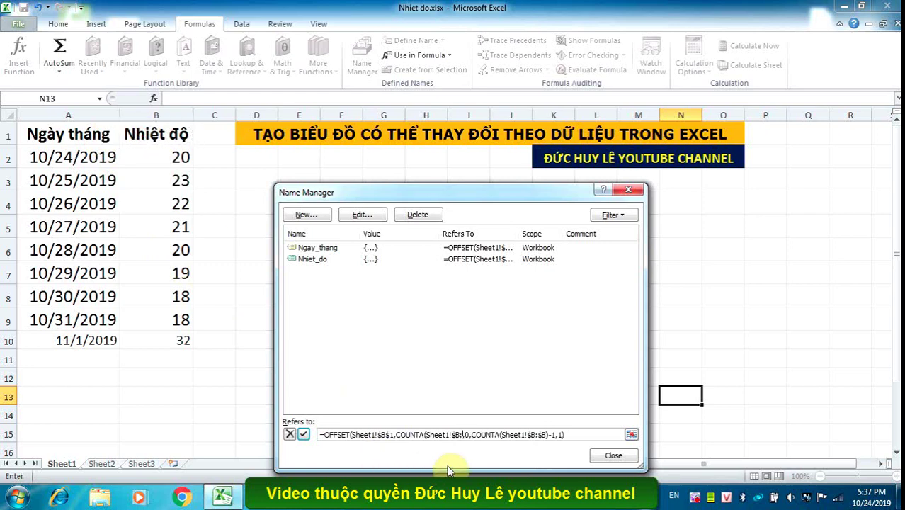
text($B))
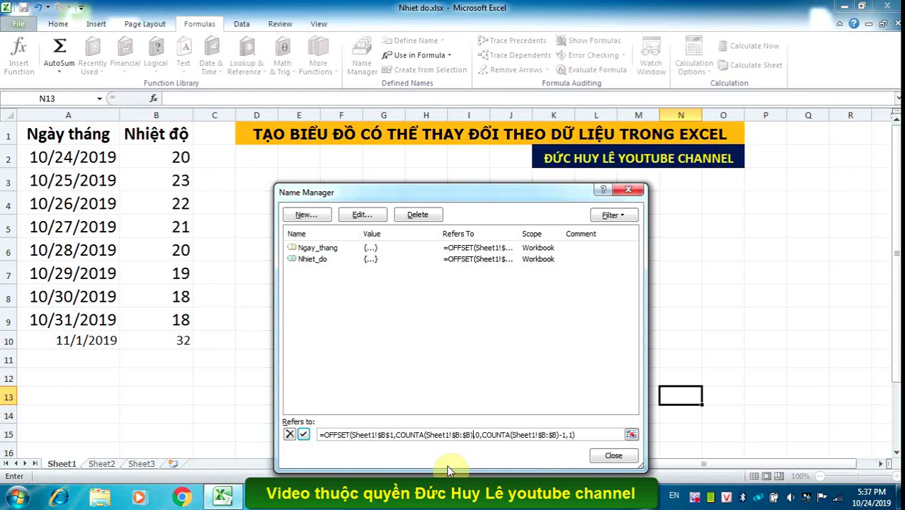
text(-5)
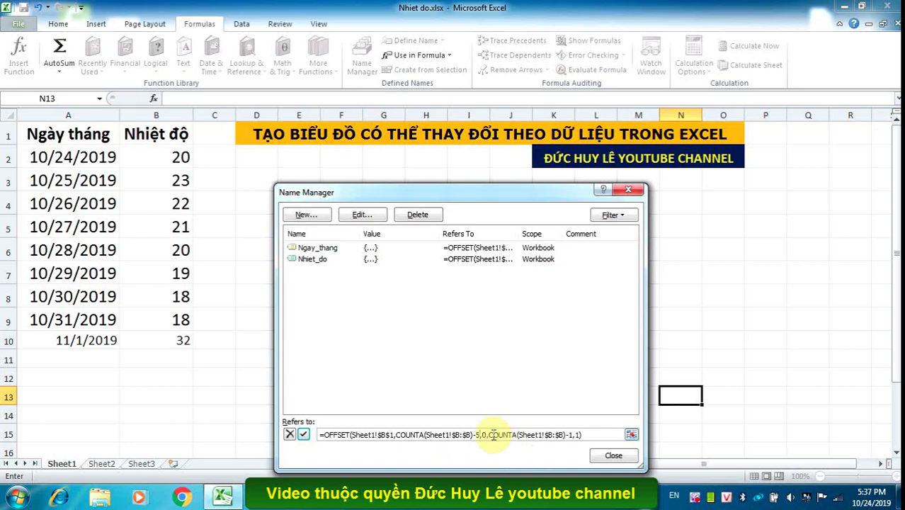
drag(489, 434, 574, 438)
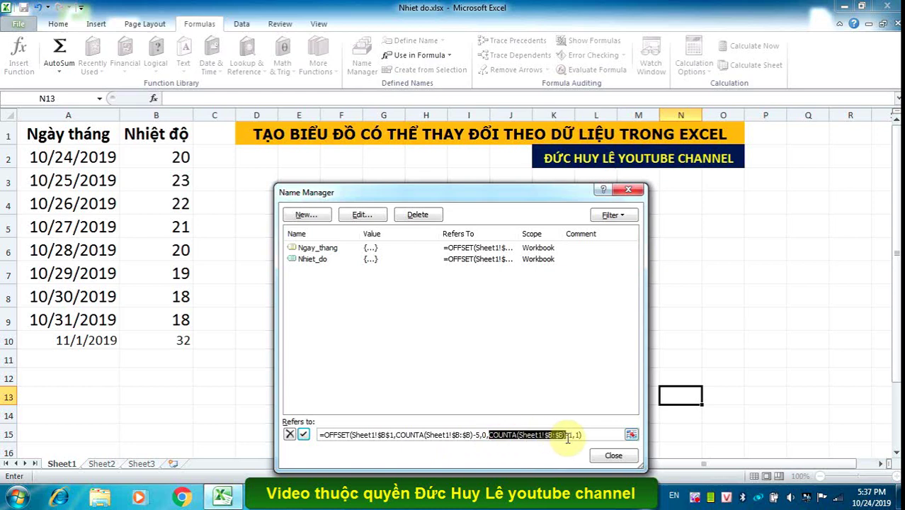
text(5)
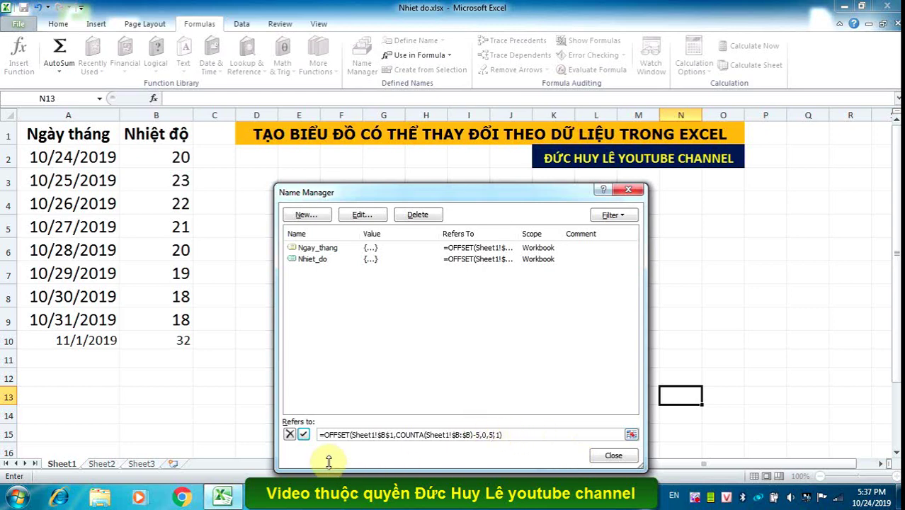
click(303, 434)
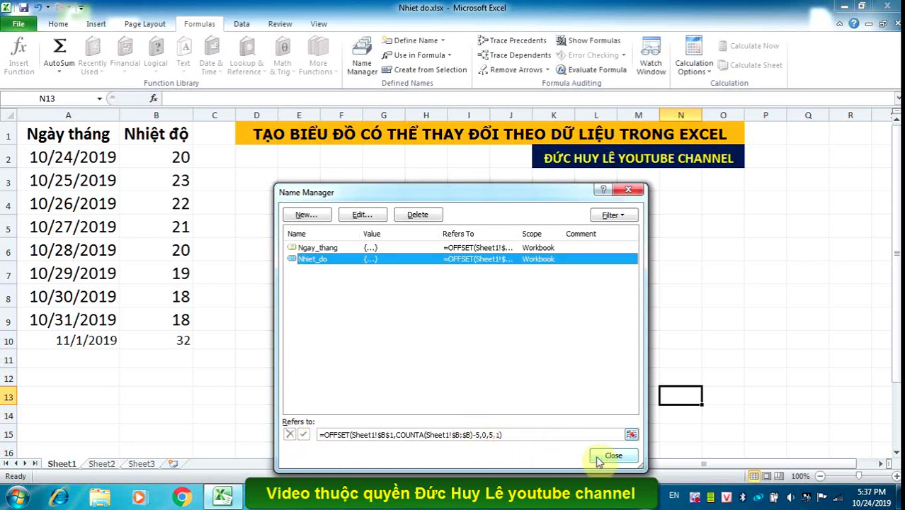
click(611, 456)
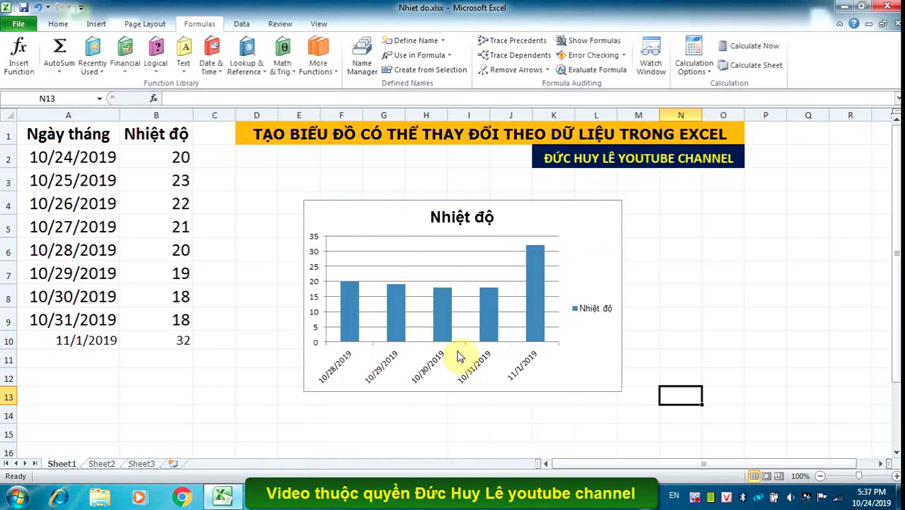
Clear A10:B10 (11/1/2019) and A9:B9 (10/31/2019), leaving the selection on N13.
mouse_move(63, 340)
mouse_down()
mouse_move(182, 342)
mouse_move(175, 347)
mouse_up()
key(Delete)
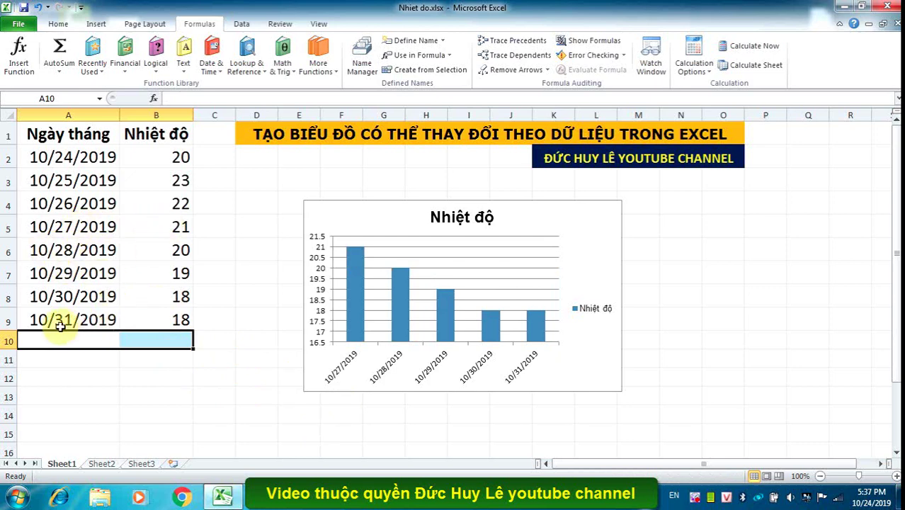
drag(66, 319, 154, 320)
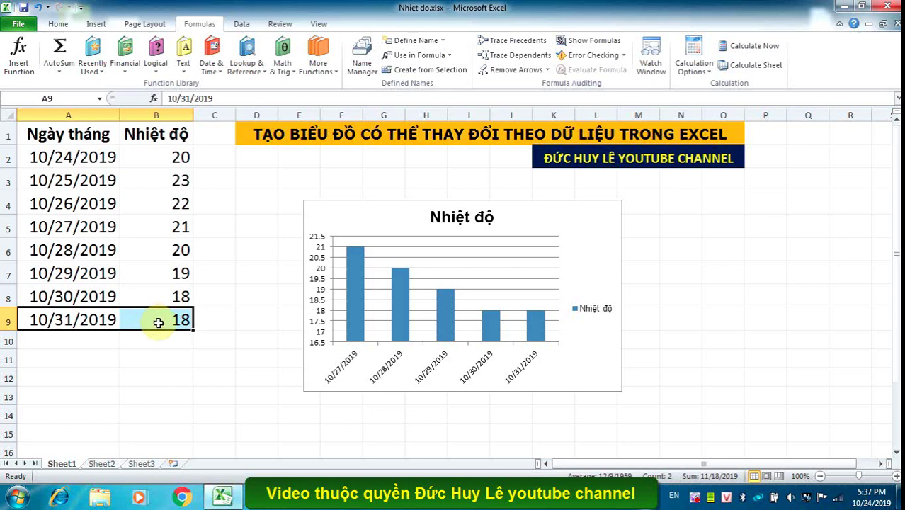
key(Delete)
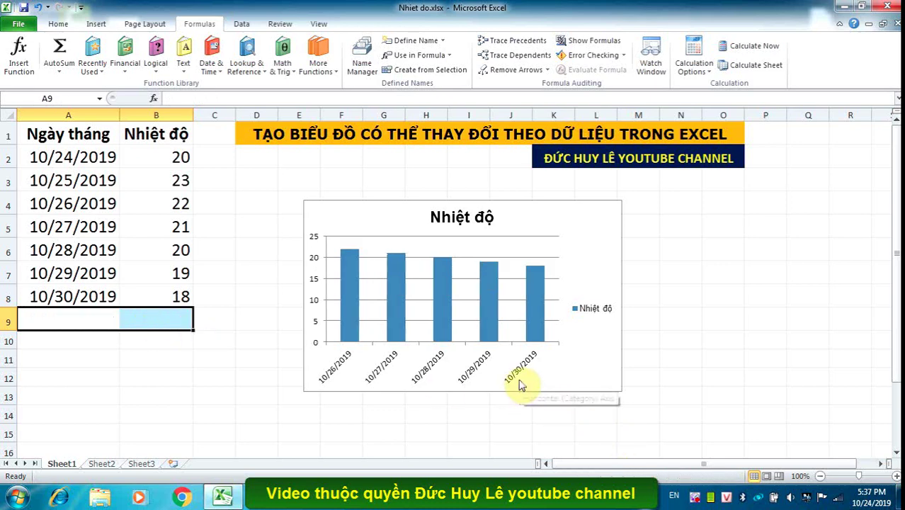
click(689, 395)
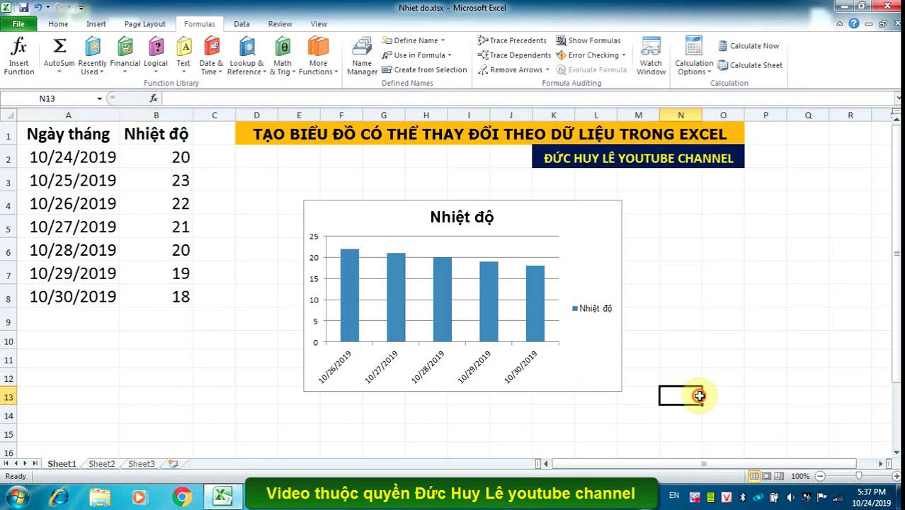